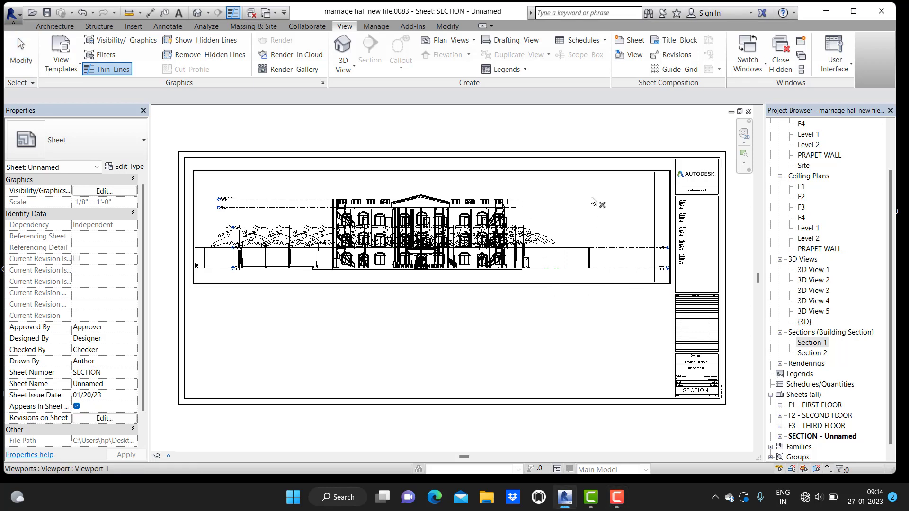
Cancel the active command and delete the Section 1 viewport from the SECTION sheet.
{"action": "right_click", "coordinate": [618, 132]}
{"action": "left_click", "coordinate": [649, 150]}
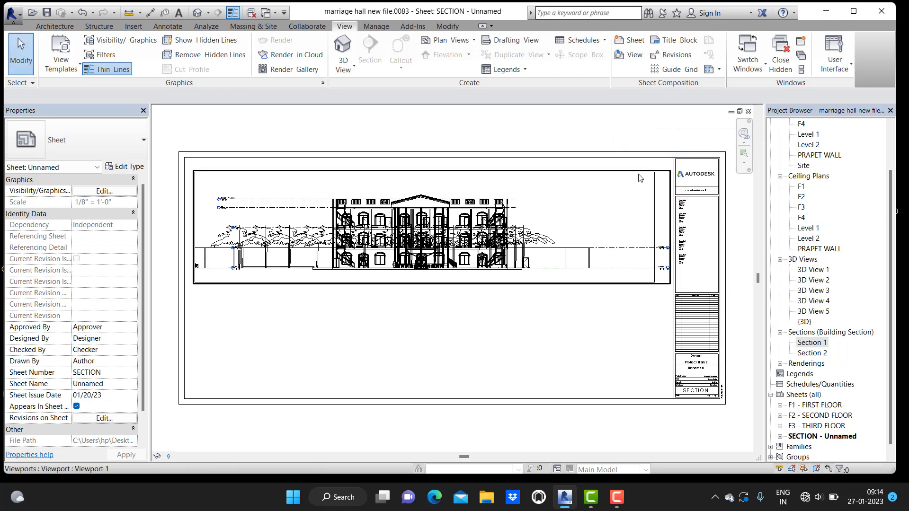
{"action": "left_click", "coordinate": [642, 177]}
{"action": "key", "text": "Delete"}
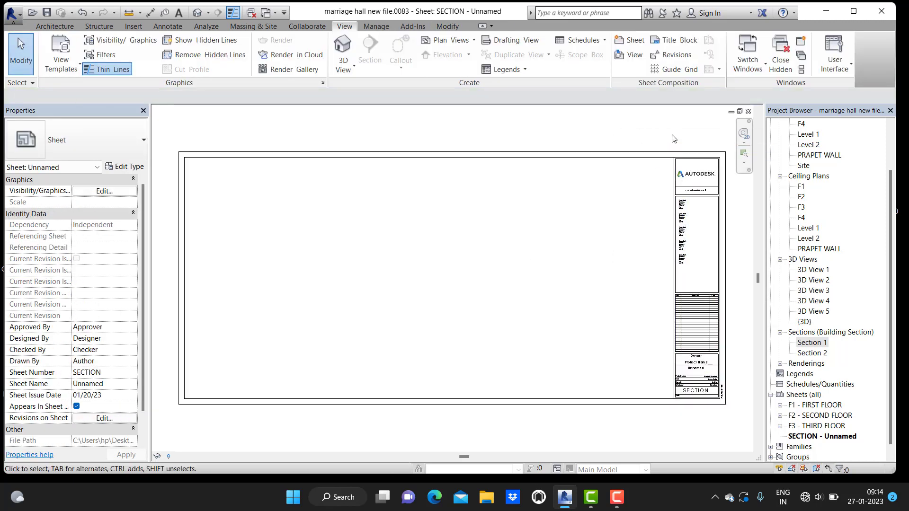
{"action": "right_click", "coordinate": [671, 133]}
{"action": "left_click", "coordinate": [729, 141]}
{"action": "left_click", "coordinate": [812, 343]}
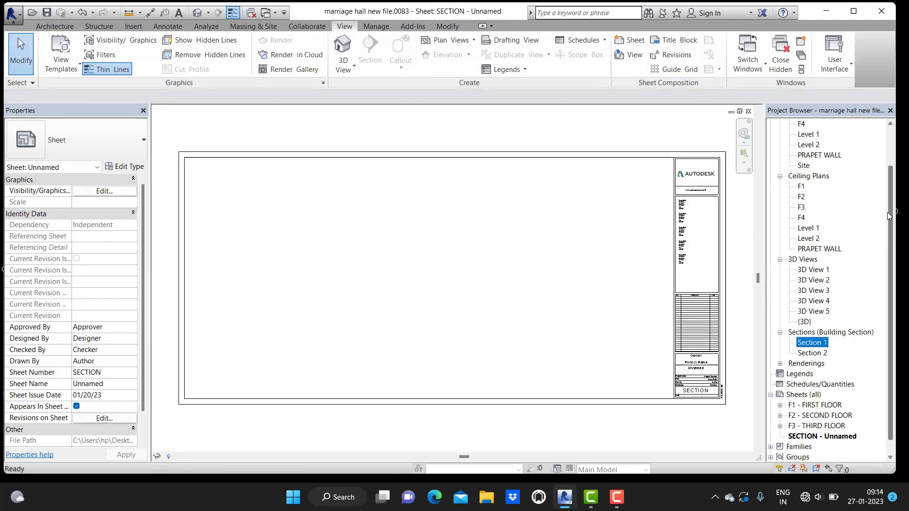
{"action": "scroll", "coordinate": [828, 237], "scroll_direction": "up", "scroll_amount": 3}
Open the F1 floor plan and draw a trial section line across it.
{"action": "double_click", "coordinate": [802, 145]}
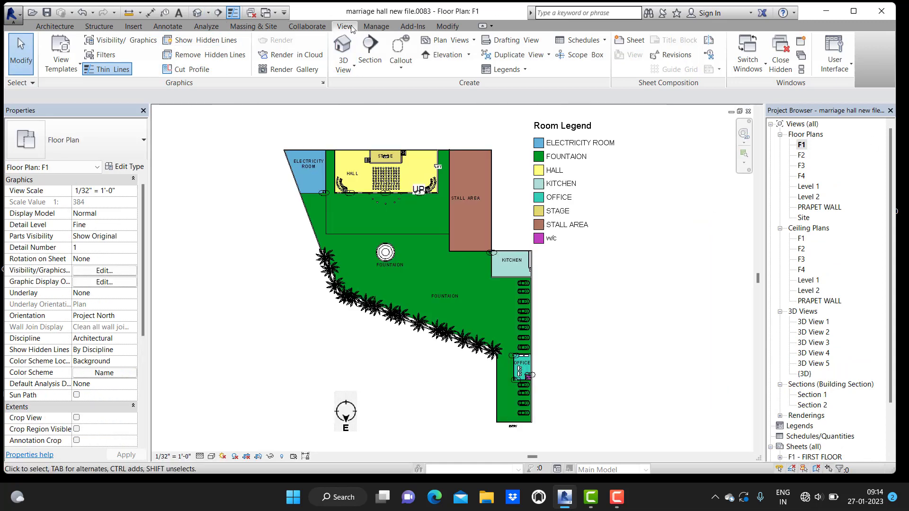
{"action": "left_click", "coordinate": [369, 45]}
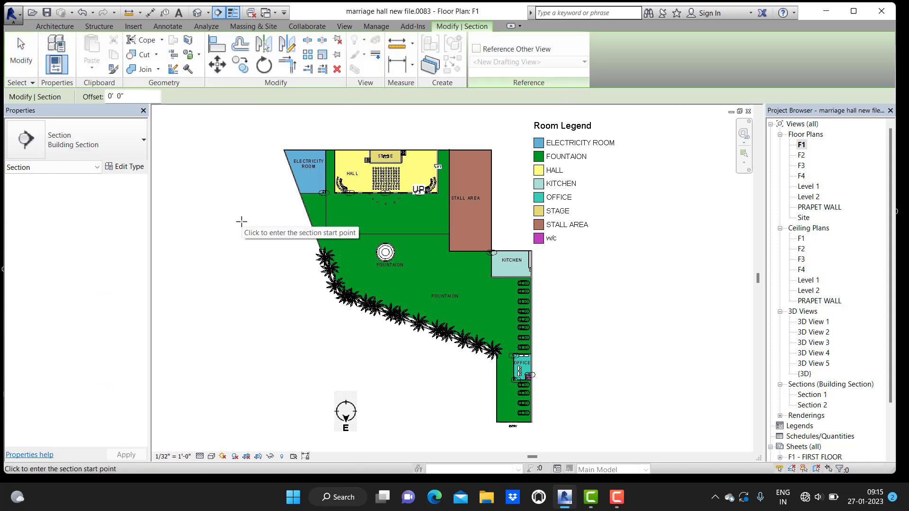
{"action": "left_click", "coordinate": [241, 221]}
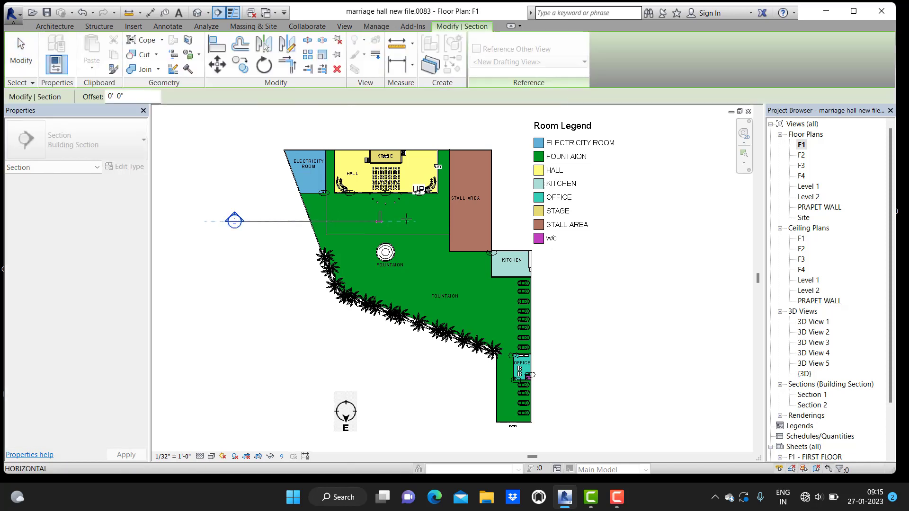
{"action": "left_click", "coordinate": [523, 221]}
Cancel the section tool and undo the trial section line.
{"action": "right_click", "coordinate": [611, 232]}
{"action": "left_click", "coordinate": [630, 235]}
{"action": "right_click", "coordinate": [663, 172]}
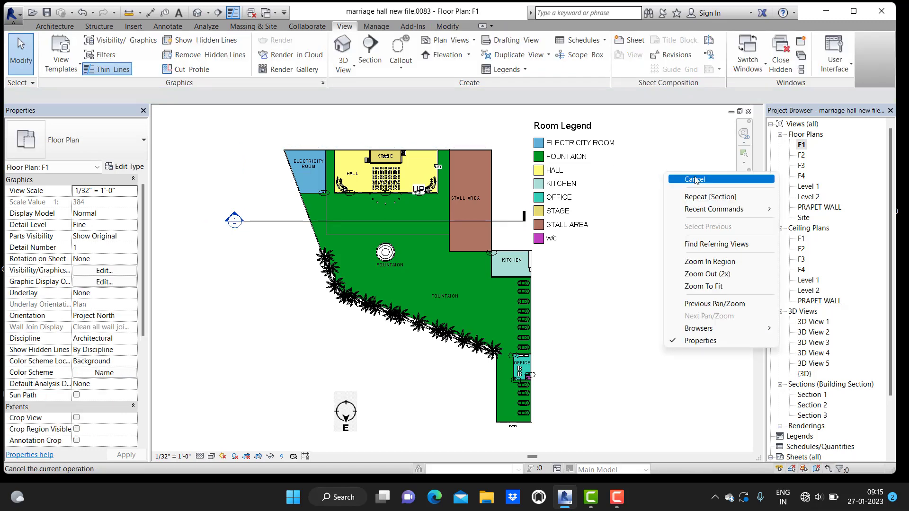
{"action": "left_click", "coordinate": [700, 180]}
{"action": "key", "text": "ctrl+z"}
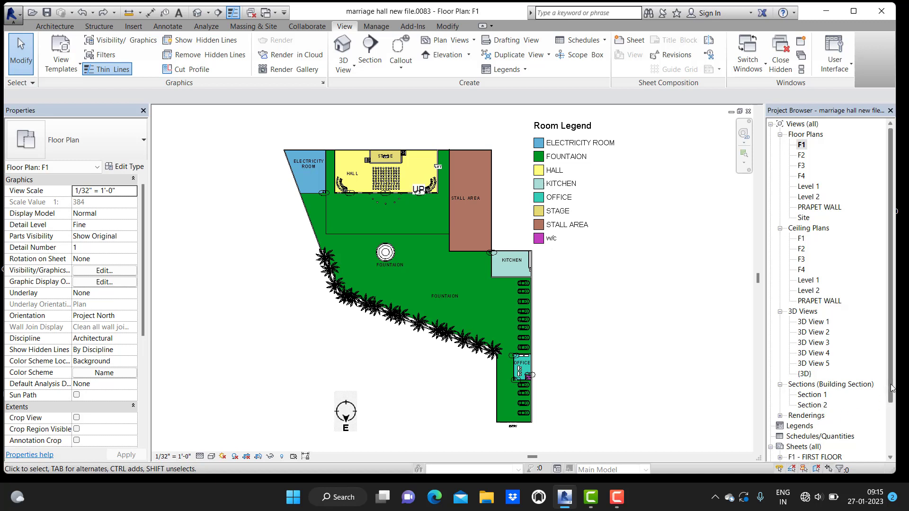
{"action": "left_click_drag", "start_coordinate": [891, 396], "coordinate": [891, 438]}
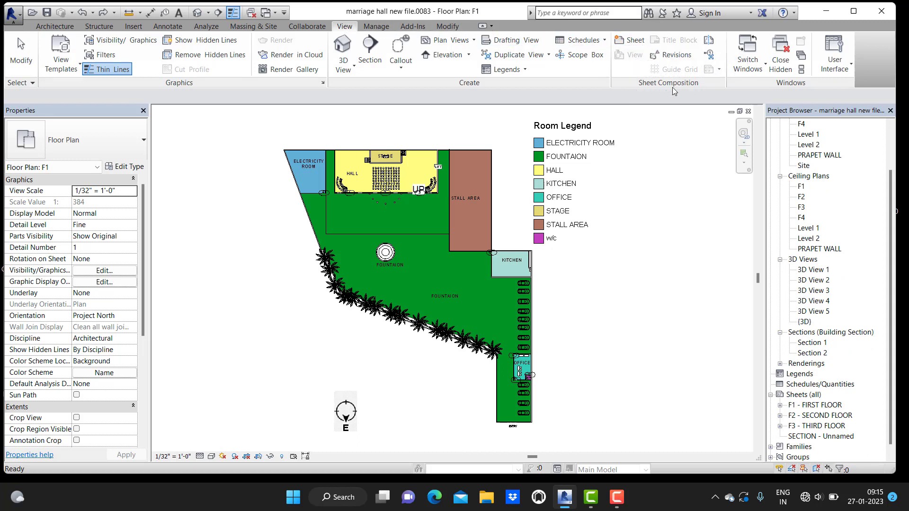
{"action": "left_click", "coordinate": [631, 41]}
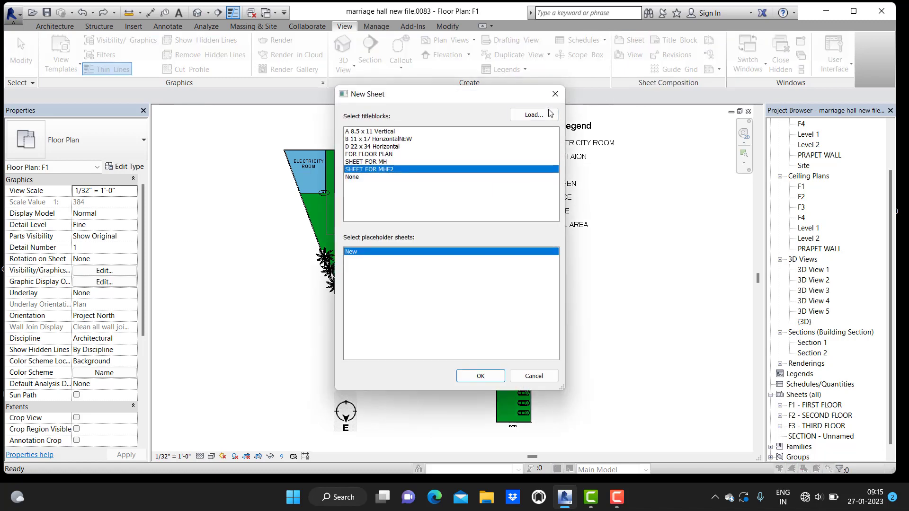
{"action": "left_click", "coordinate": [535, 115]}
{"action": "scroll", "coordinate": [559, 185], "scroll_direction": "down", "scroll_amount": 5}
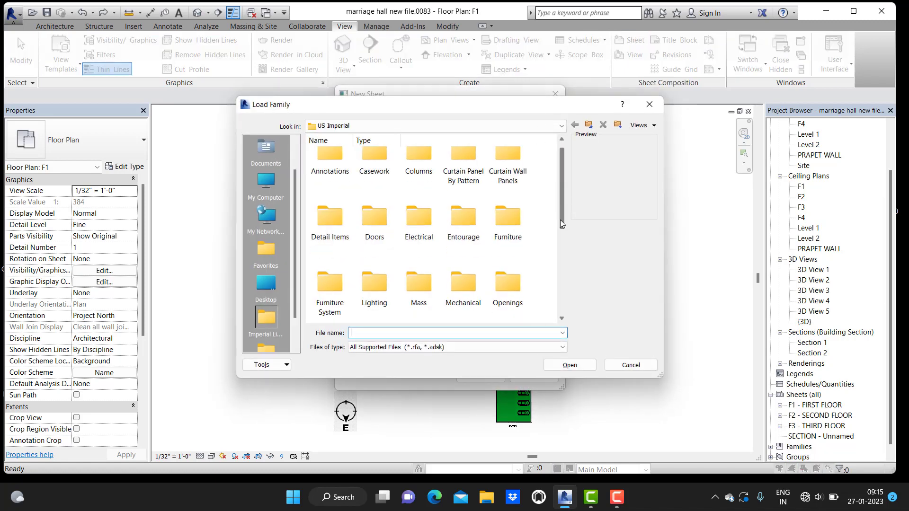
{"action": "double_click", "coordinate": [374, 296]}
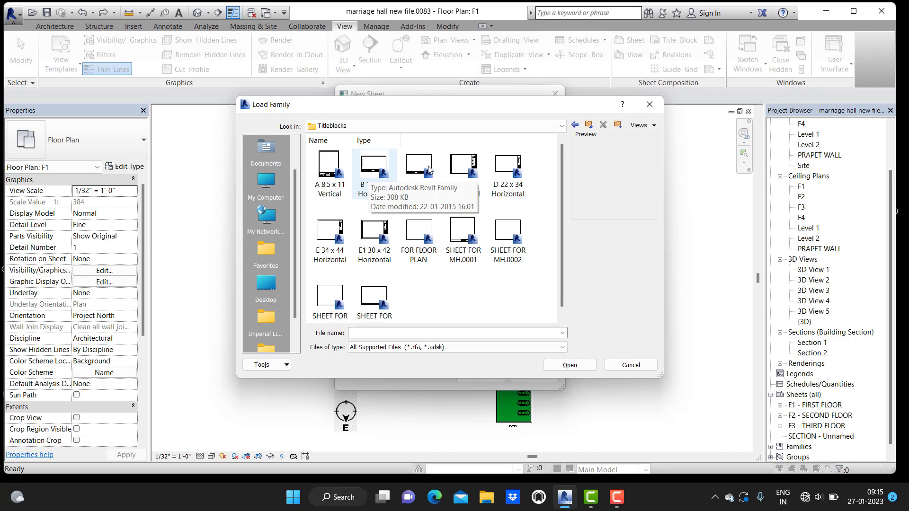
{"action": "left_click", "coordinate": [631, 365]}
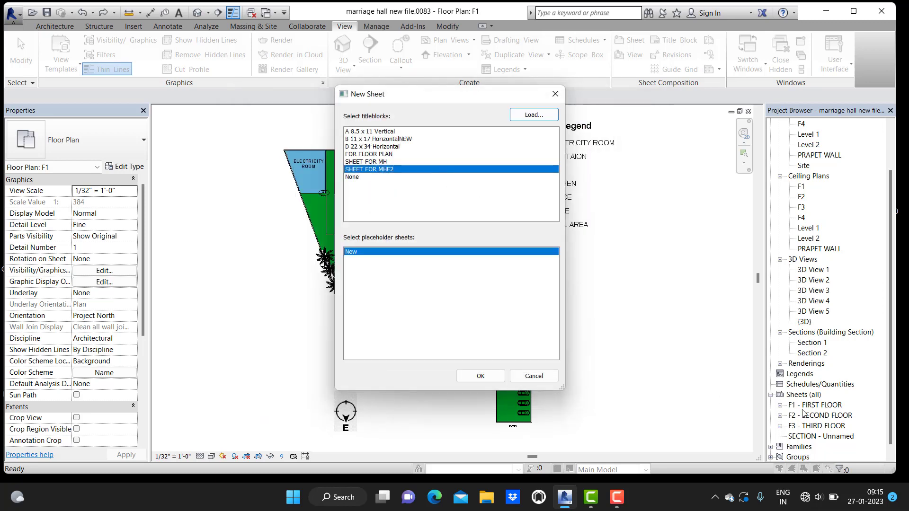
{"action": "left_click", "coordinate": [537, 377]}
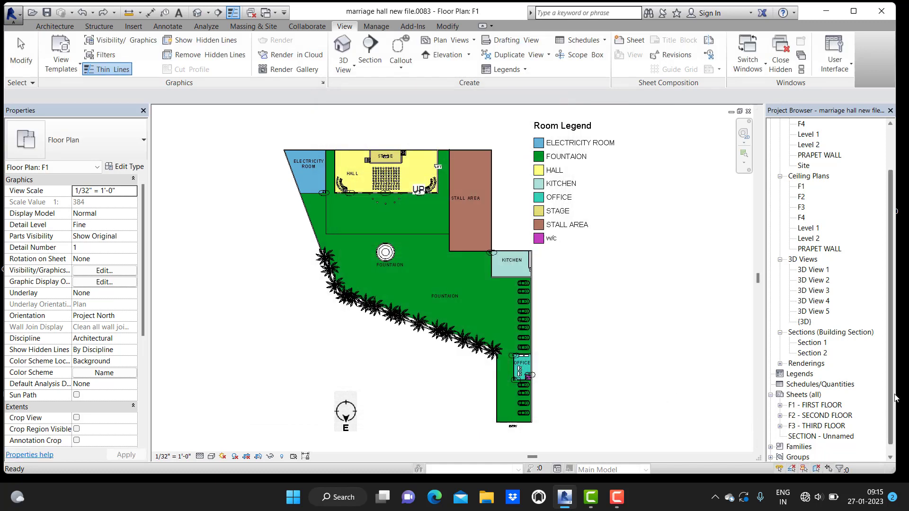
{"action": "scroll", "coordinate": [895, 398], "scroll_direction": "down", "scroll_amount": 1}
Open the 'SECTION - Unnamed' sheet from Sheets (all) in the Project Browser.
{"action": "right_click", "coordinate": [806, 387]}
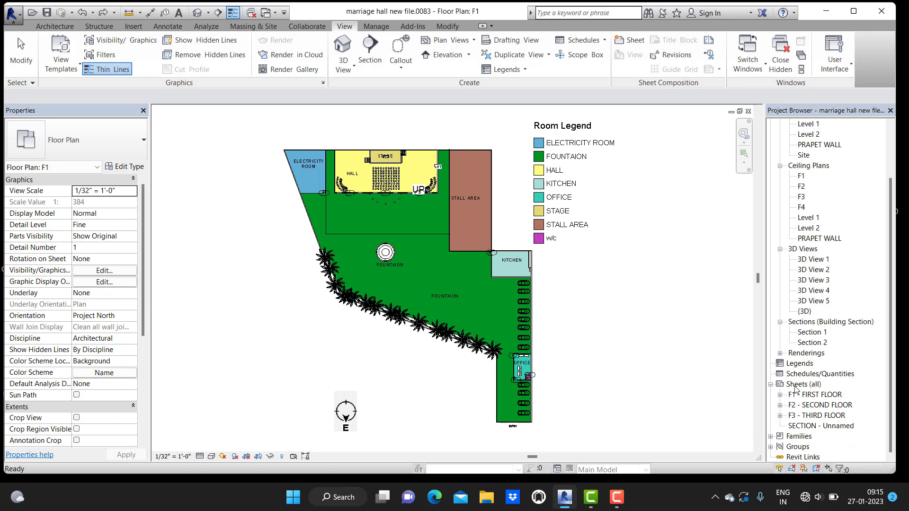
{"action": "double_click", "coordinate": [814, 428]}
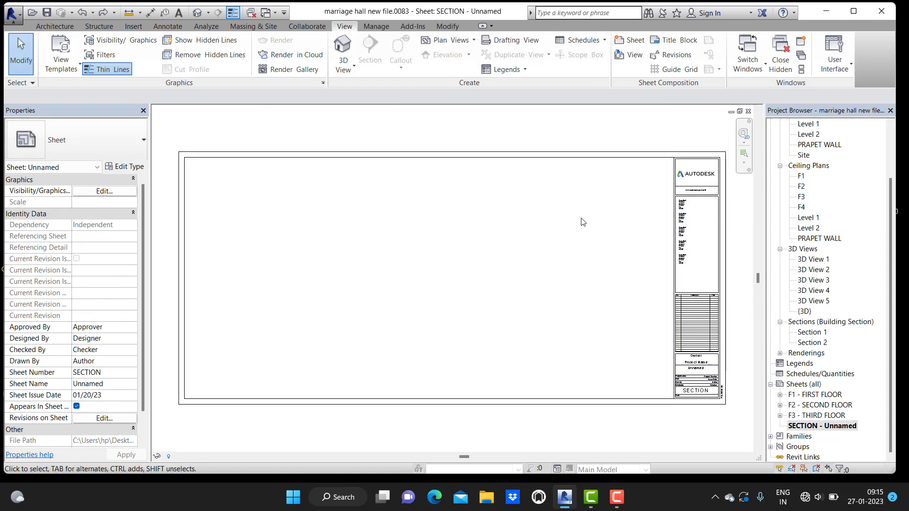
{"action": "left_click", "coordinate": [812, 334]}
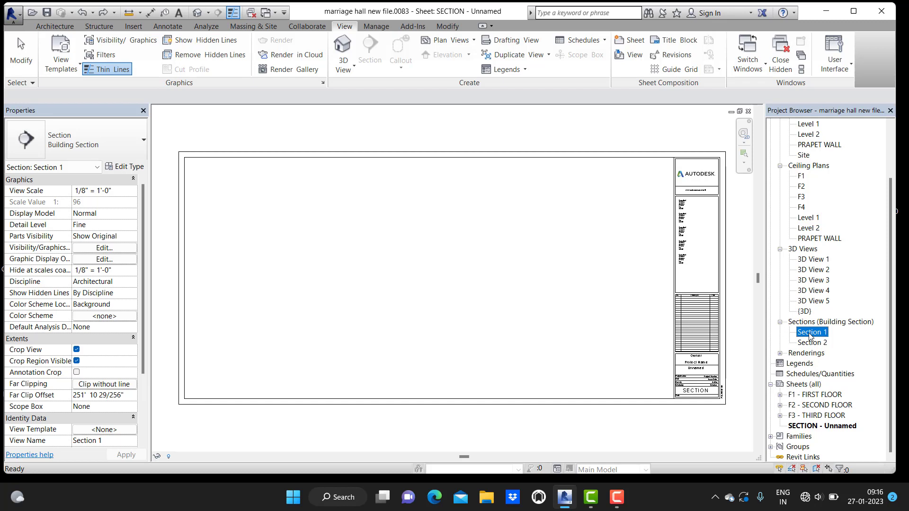
{"action": "left_click_drag", "start_coordinate": [812, 332], "coordinate": [424, 270]}
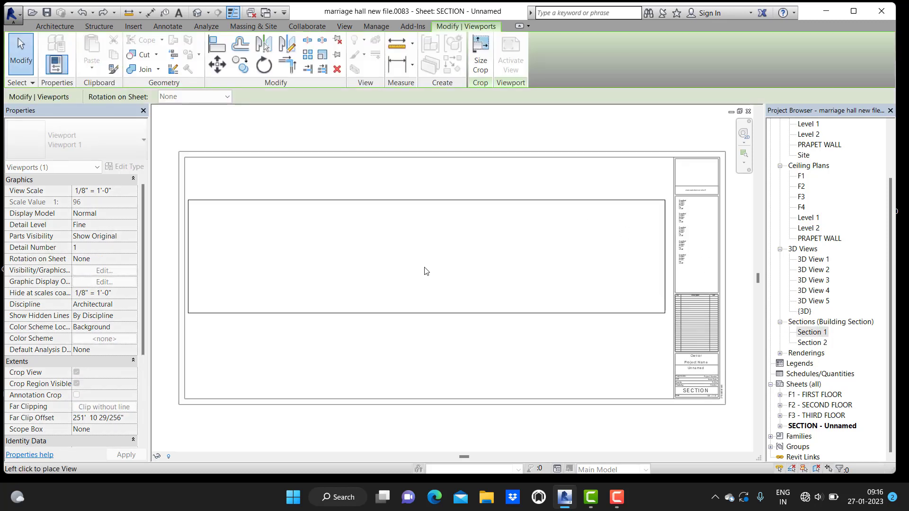
{"action": "left_click", "coordinate": [427, 225]}
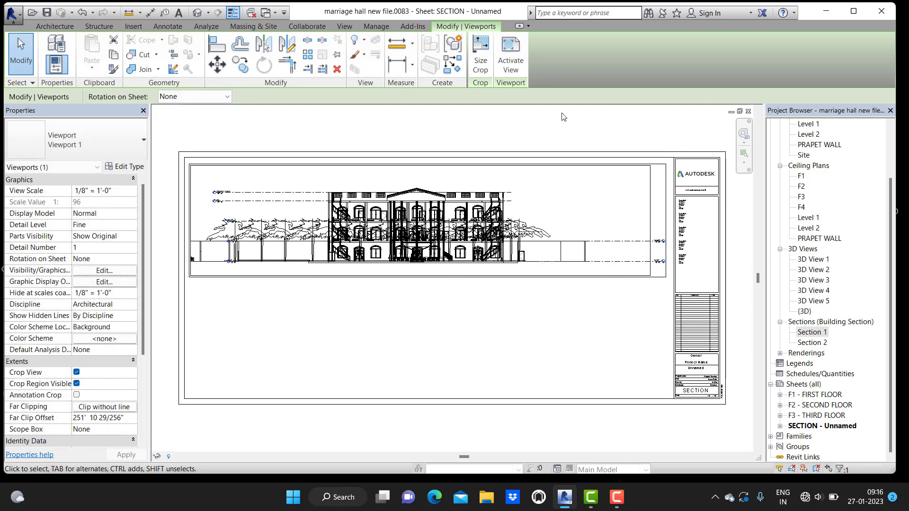
{"action": "right_click", "coordinate": [560, 125]}
{"action": "left_click", "coordinate": [591, 129]}
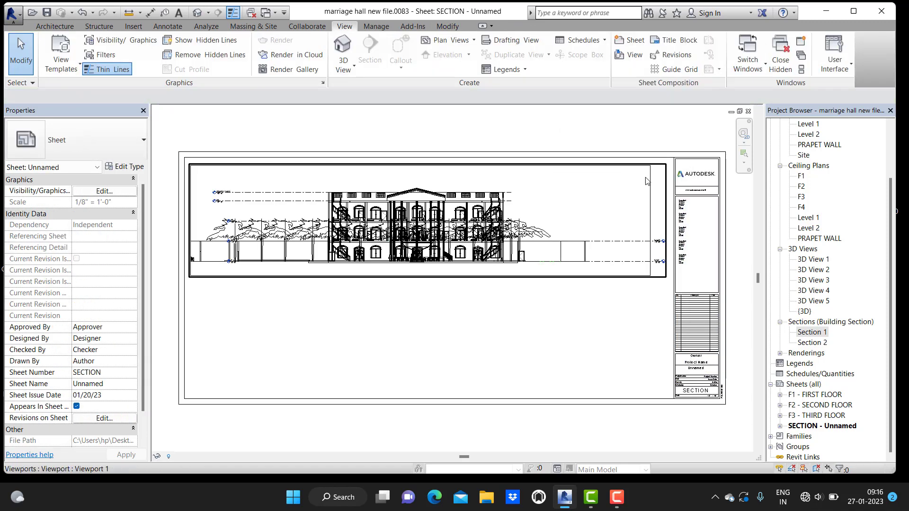
{"action": "left_click", "coordinate": [654, 187]}
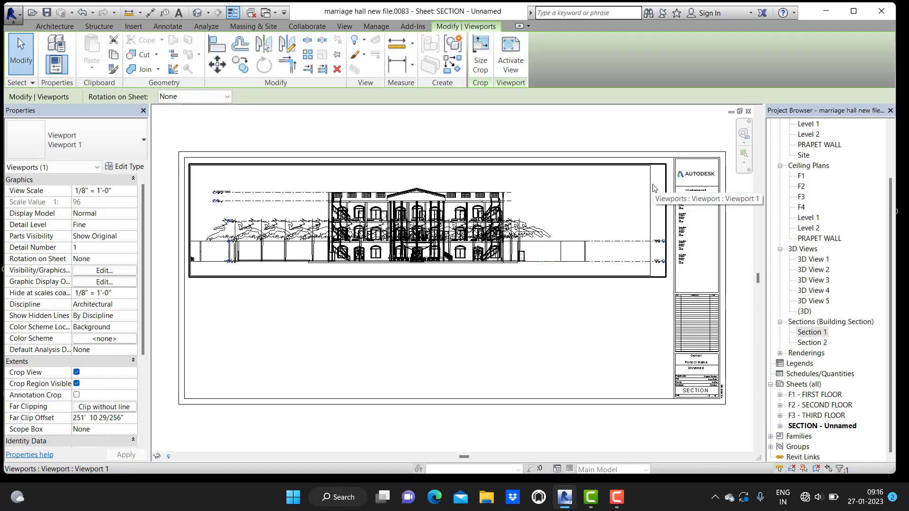
{"action": "left_click", "coordinate": [640, 138]}
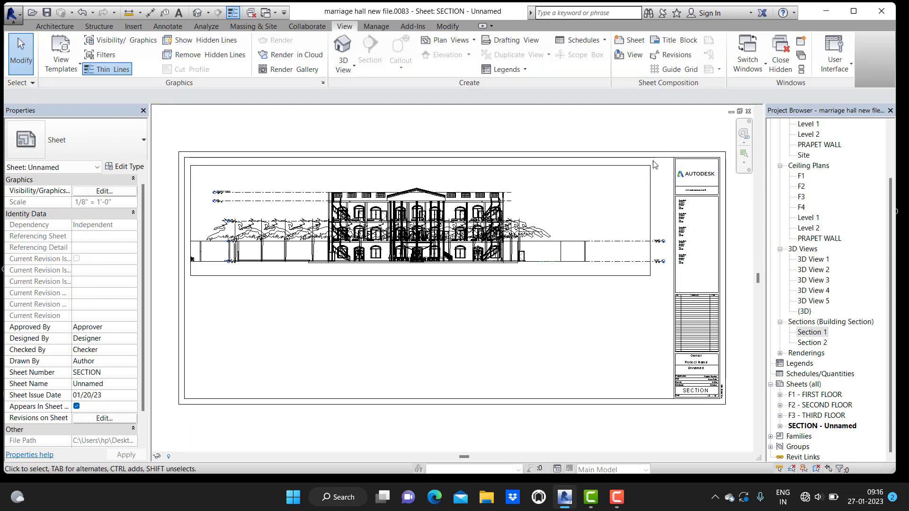
{"action": "left_click", "coordinate": [654, 187]}
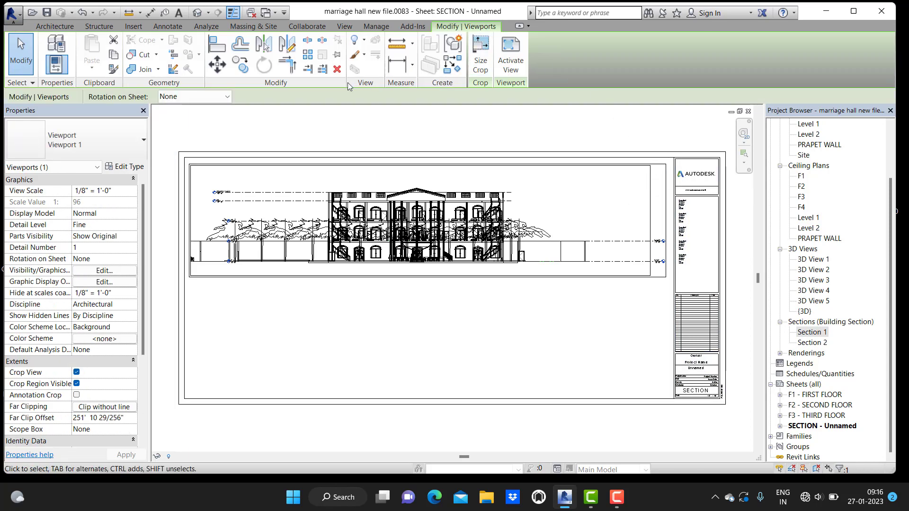
{"action": "left_click", "coordinate": [339, 69]}
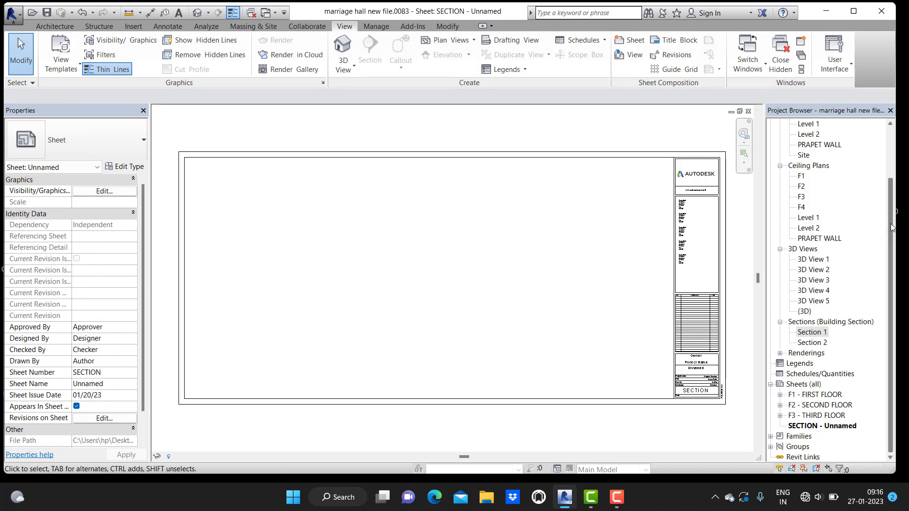
Try placing the F1 floor plan on the sheet and dismiss the already-placed notice.
{"action": "scroll", "coordinate": [860, 205], "scroll_direction": "up", "scroll_amount": 2}
{"action": "left_click", "coordinate": [802, 144]}
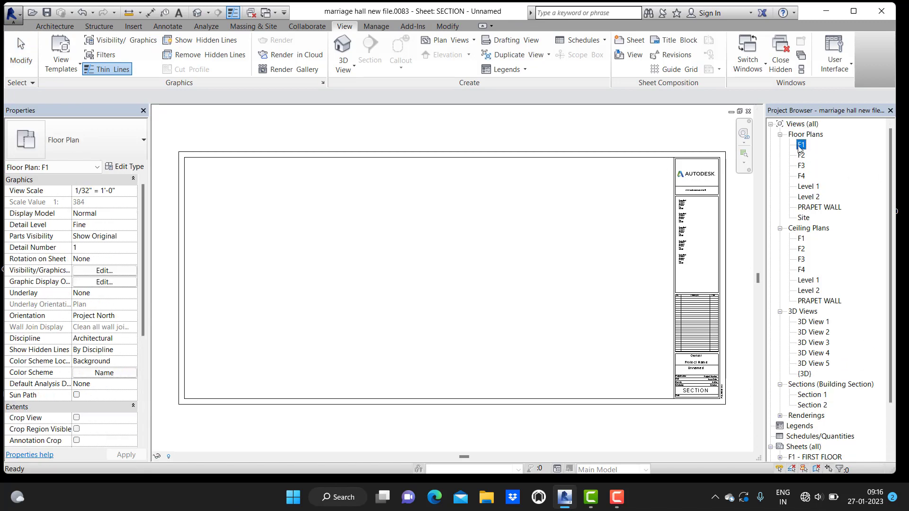
{"action": "left_click_drag", "start_coordinate": [802, 147], "coordinate": [409, 262]}
{"action": "left_click", "coordinate": [524, 284]}
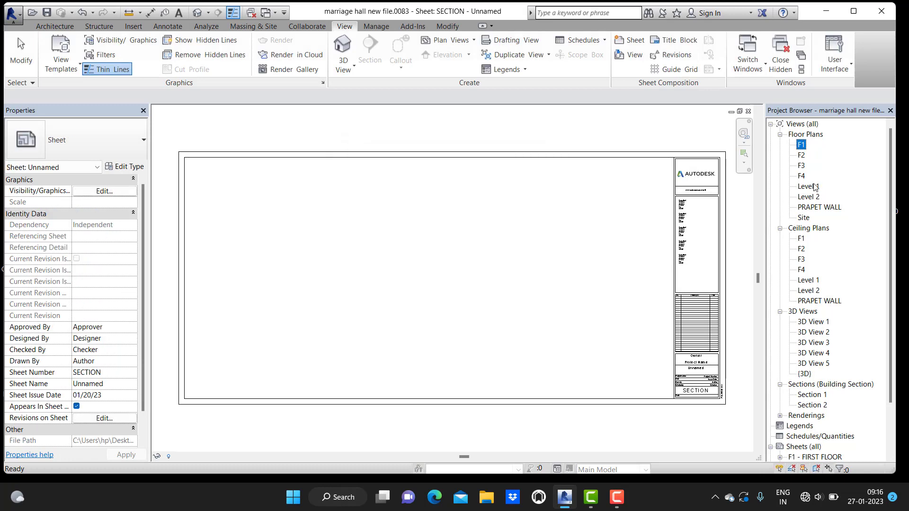
Place the Level 1 floor plan viewport on the SECTION sheet and bring up its View Scale choices.
{"action": "left_click", "coordinate": [808, 187]}
{"action": "left_click_drag", "start_coordinate": [808, 187], "coordinate": [415, 253]}
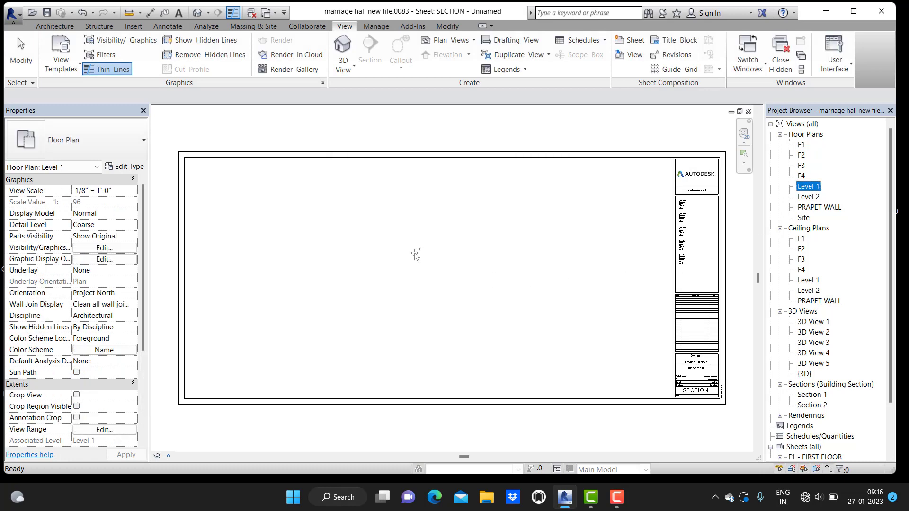
{"action": "left_click", "coordinate": [450, 275]}
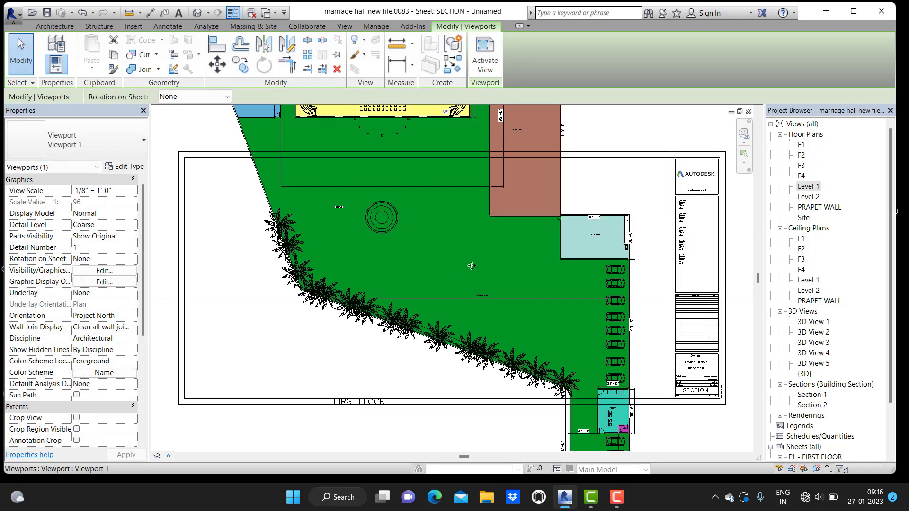
{"action": "scroll", "coordinate": [495, 239], "scroll_direction": "down", "scroll_amount": 3}
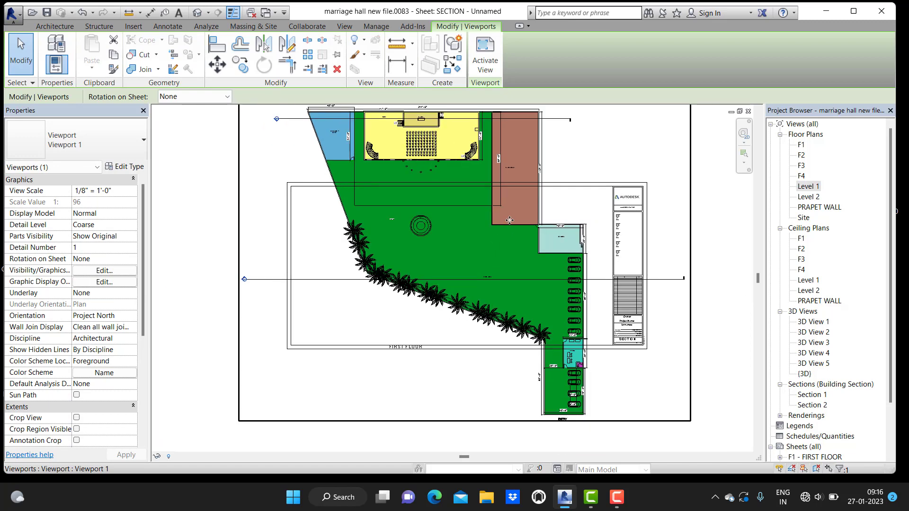
{"action": "middle_click_drag", "start_coordinate": [521, 243], "coordinate": [529, 294]}
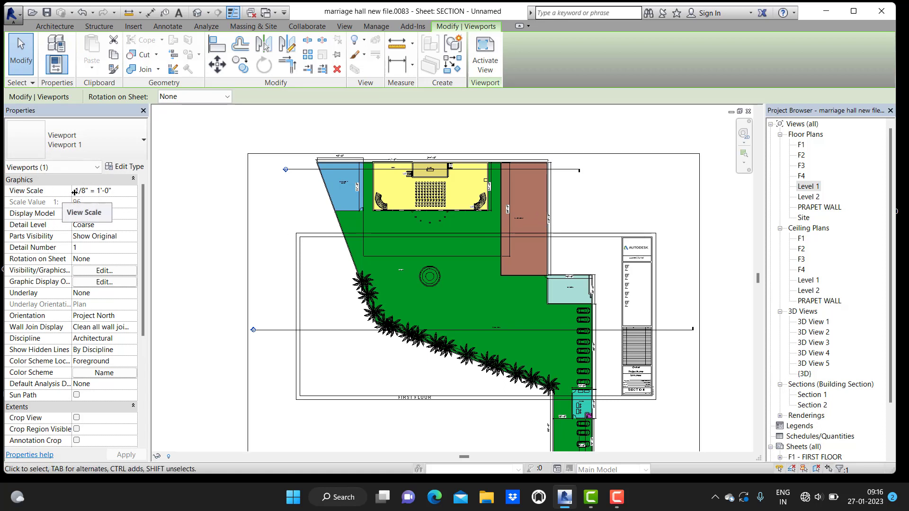
{"action": "left_click", "coordinate": [133, 191]}
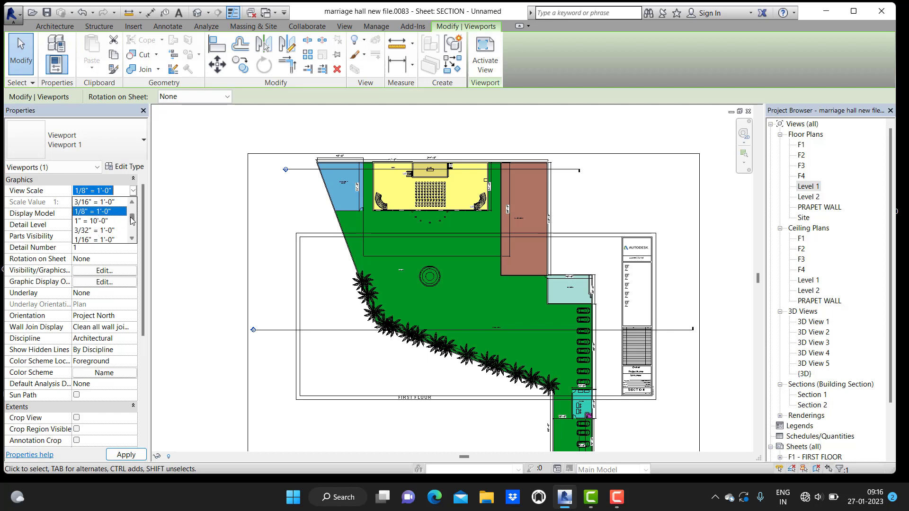
{"action": "left_click_drag", "start_coordinate": [133, 221], "coordinate": [132, 221]}
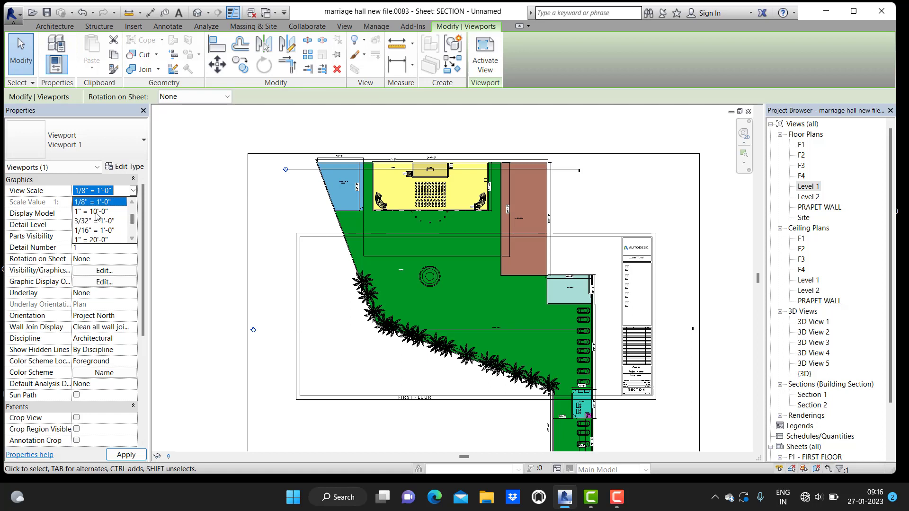
Apply a 1/16" = 1'-0" scale to the floor-plan viewport and centre it in the title block.
{"action": "left_click", "coordinate": [87, 231]}
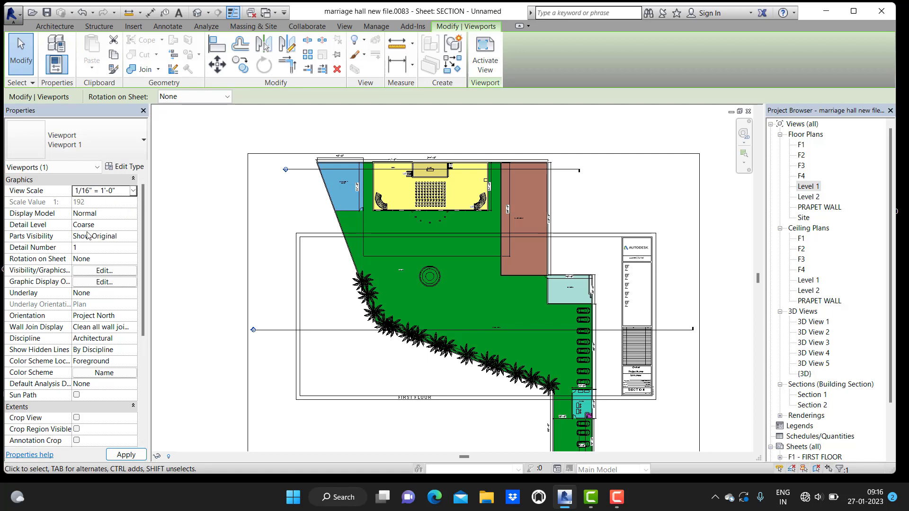
{"action": "left_click", "coordinate": [118, 458]}
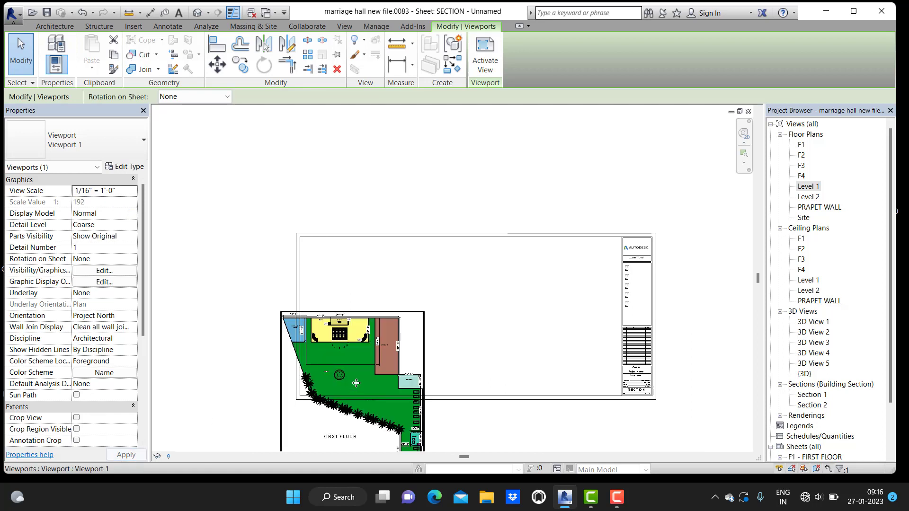
{"action": "left_click_drag", "start_coordinate": [410, 318], "coordinate": [523, 250]}
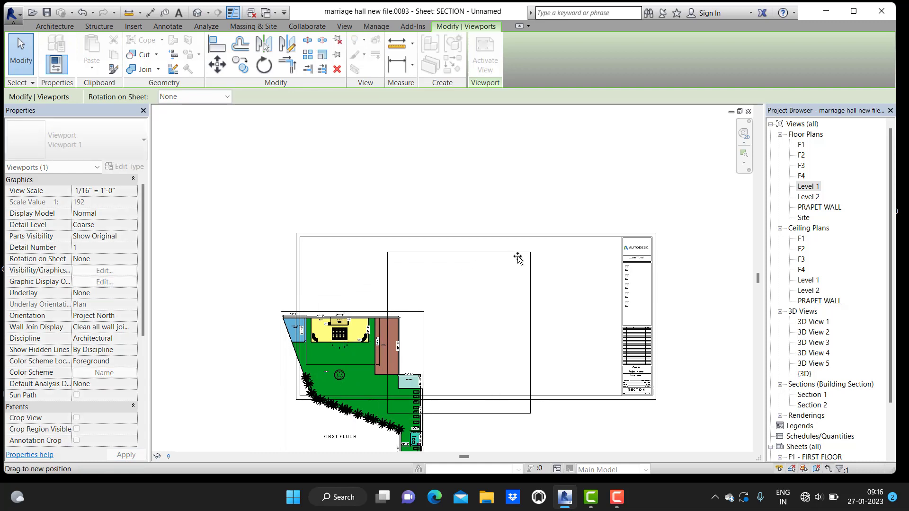
Zoom to check the layout, then undo the rescale and move back to 1/8" = 1'-0".
{"action": "scroll", "coordinate": [471, 241], "scroll_direction": "up", "scroll_amount": 2}
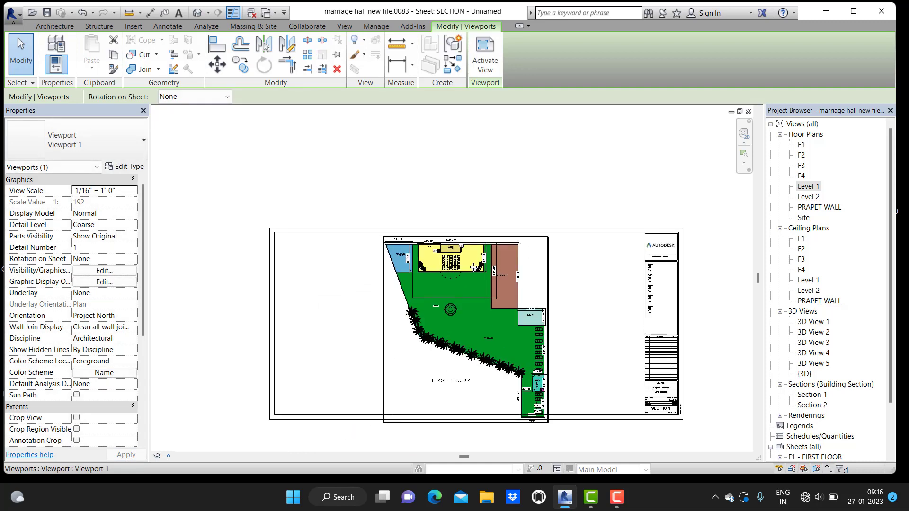
{"action": "scroll", "coordinate": [413, 257], "scroll_direction": "up", "scroll_amount": 2}
{"action": "scroll", "coordinate": [413, 257], "scroll_direction": "up", "scroll_amount": 2}
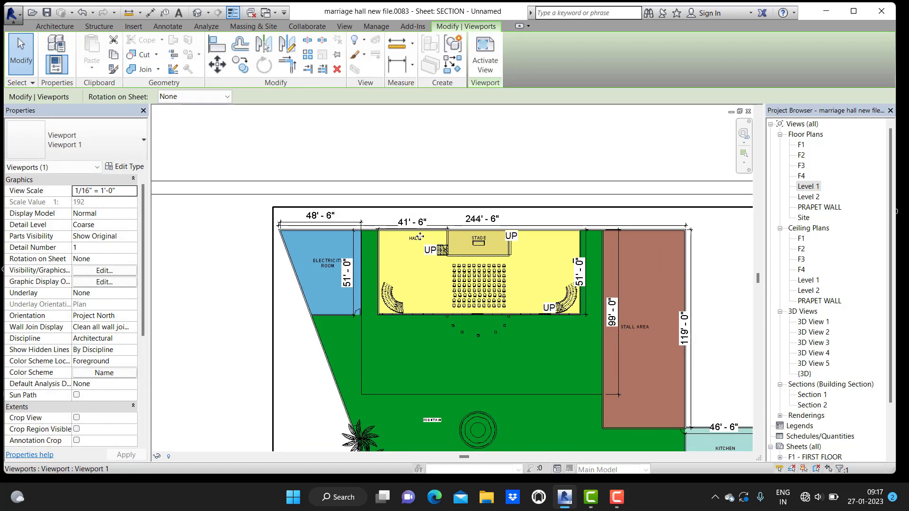
{"action": "scroll", "coordinate": [402, 284], "scroll_direction": "down", "scroll_amount": 2}
{"action": "scroll", "coordinate": [400, 287], "scroll_direction": "down", "scroll_amount": 2}
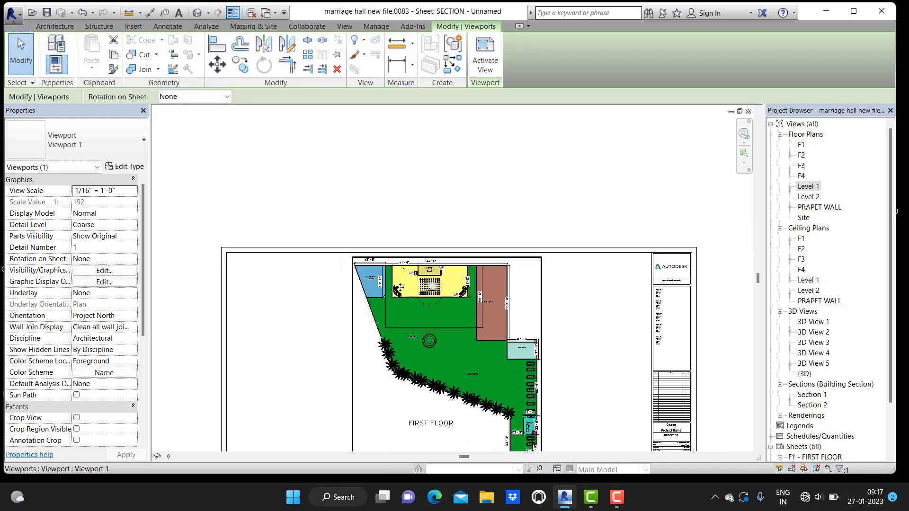
{"action": "scroll", "coordinate": [576, 344], "scroll_direction": "down", "scroll_amount": 1}
{"action": "left_click", "coordinate": [576, 344]}
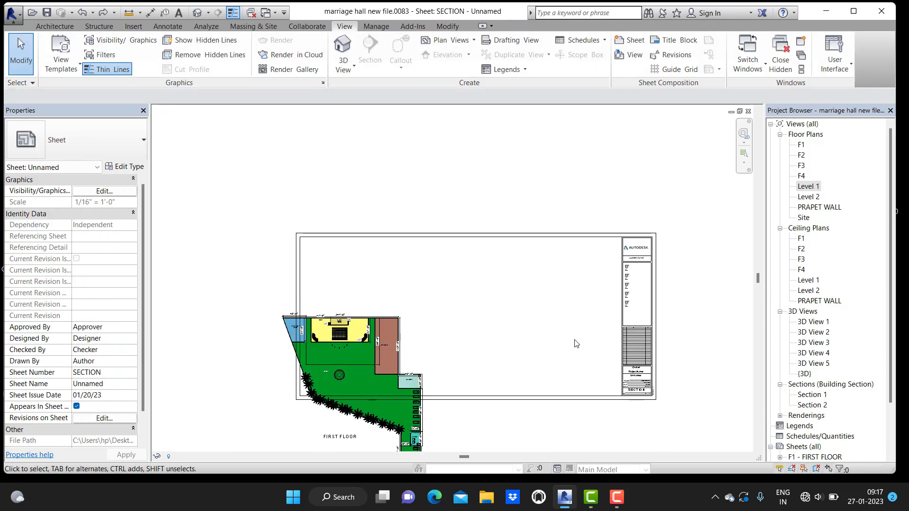
{"action": "key", "text": "ctrl+z"}
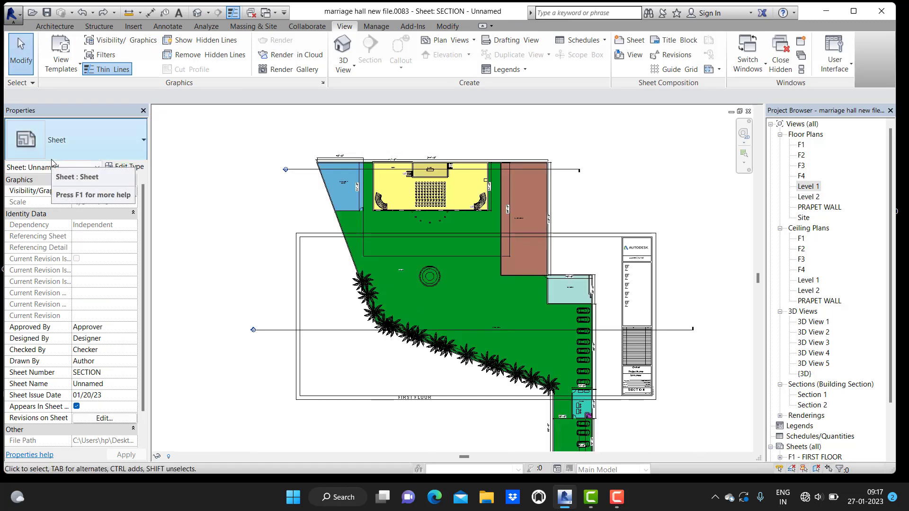
Enable Crop View, Crop Region Visible and Annotation Crop for the FIRST FLOOR viewport.
{"action": "left_click", "coordinate": [327, 168]}
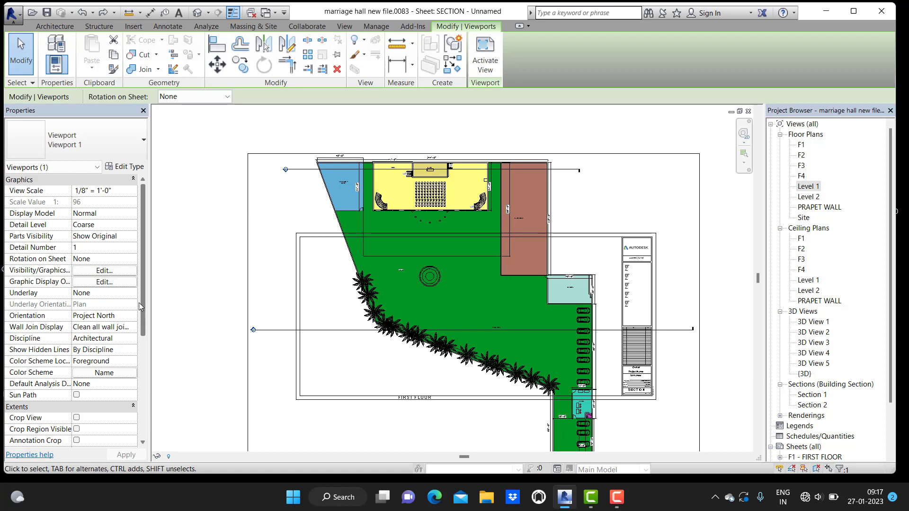
{"action": "scroll", "coordinate": [144, 320], "scroll_direction": "down", "scroll_amount": 1}
{"action": "scroll", "coordinate": [145, 341], "scroll_direction": "down", "scroll_amount": 2}
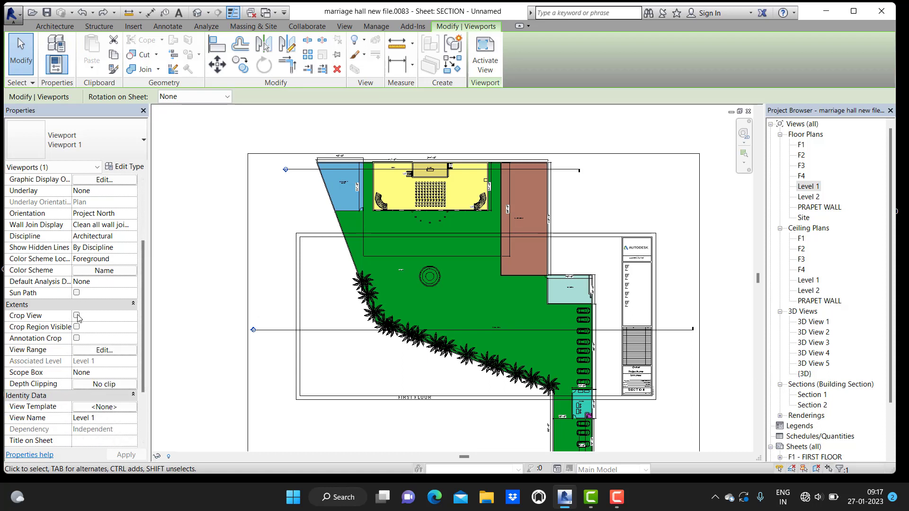
{"action": "left_click", "coordinate": [77, 316]}
{"action": "left_click", "coordinate": [76, 327]}
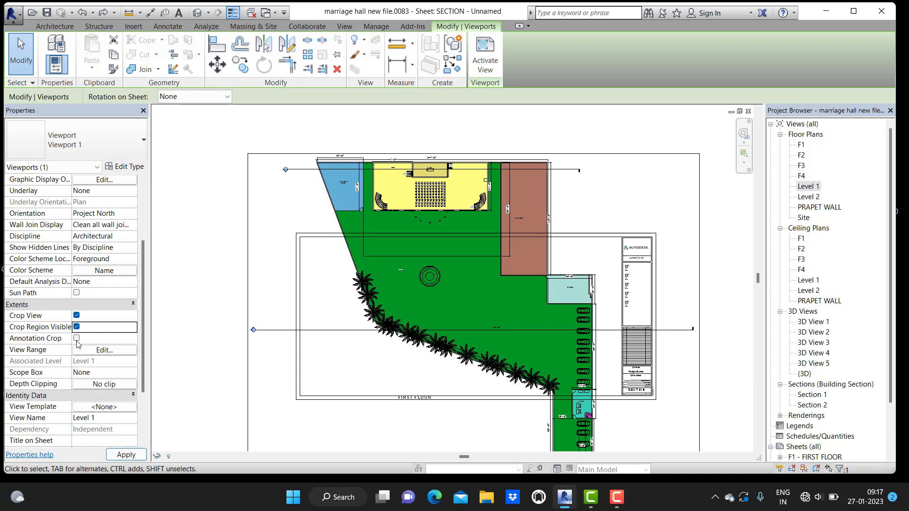
{"action": "left_click", "coordinate": [77, 339]}
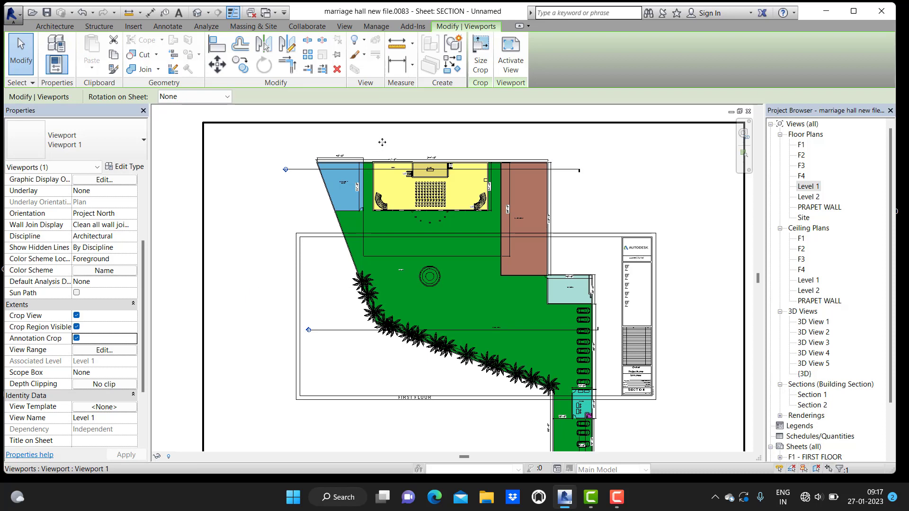
Activate the FIRST FLOOR viewport and select its crop region boundary.
{"action": "double_click", "coordinate": [400, 124]}
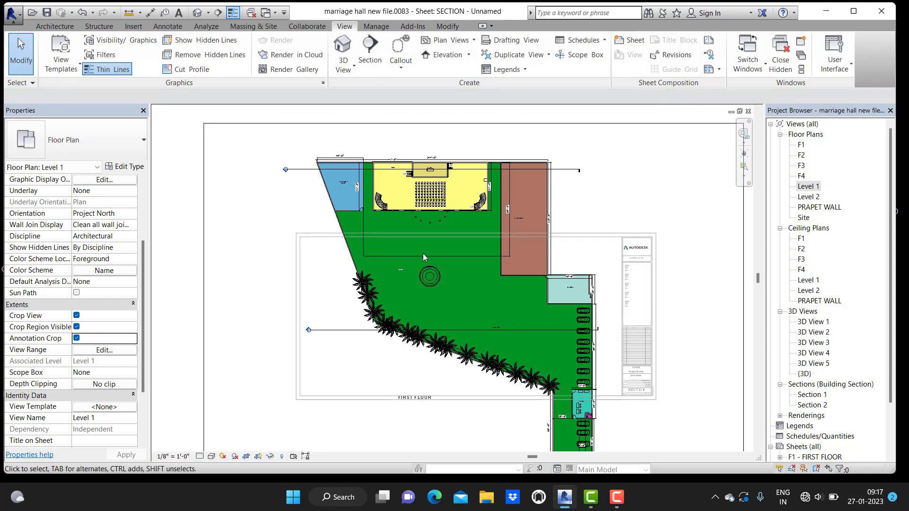
{"action": "scroll", "coordinate": [424, 254], "scroll_direction": "down", "scroll_amount": 2}
{"action": "left_click", "coordinate": [460, 180]}
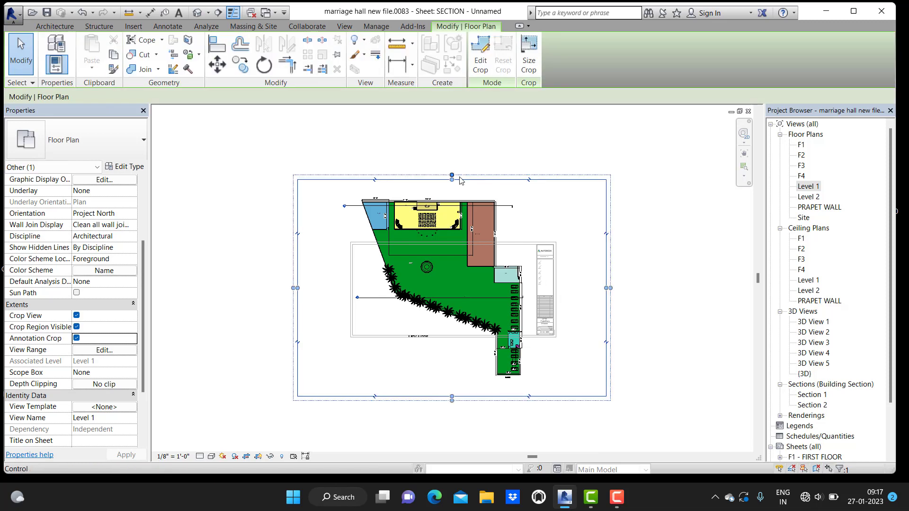
{"action": "left_click", "coordinate": [519, 142]}
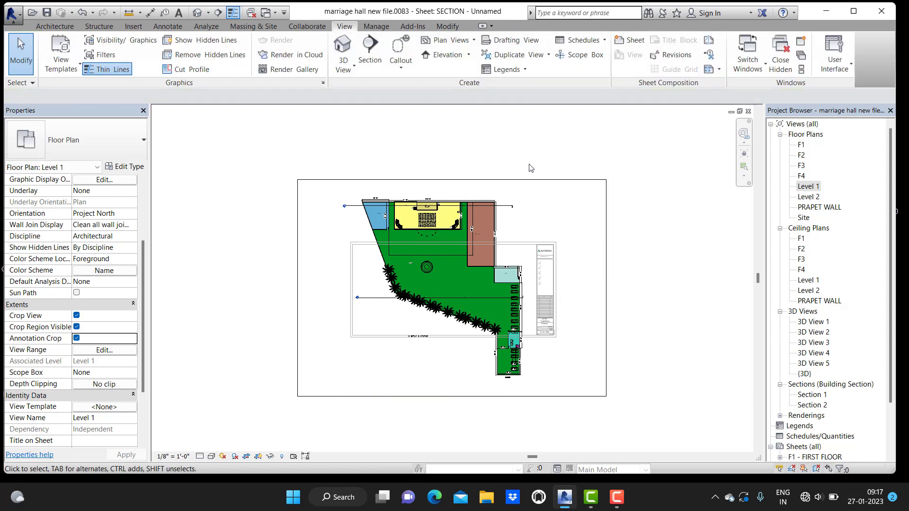
{"action": "double_click", "coordinate": [533, 180]}
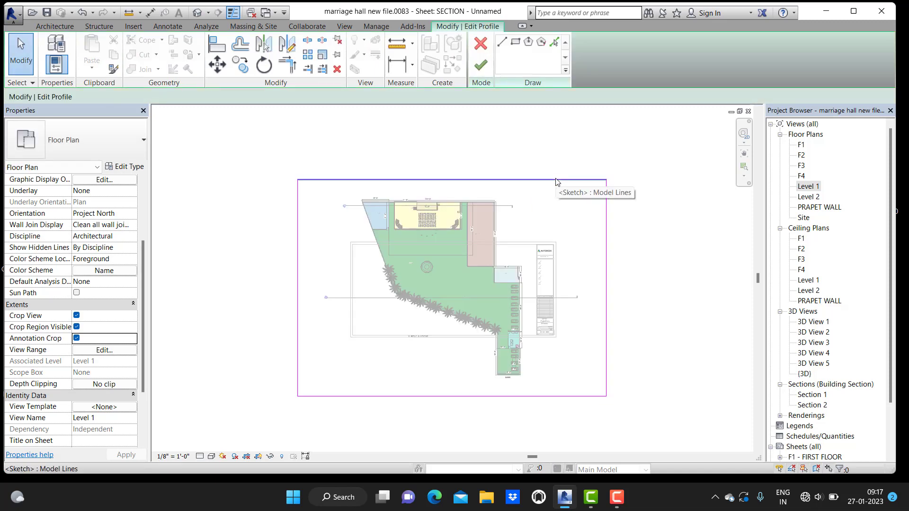
{"action": "left_click", "coordinate": [481, 44]}
{"action": "left_click", "coordinate": [501, 180]}
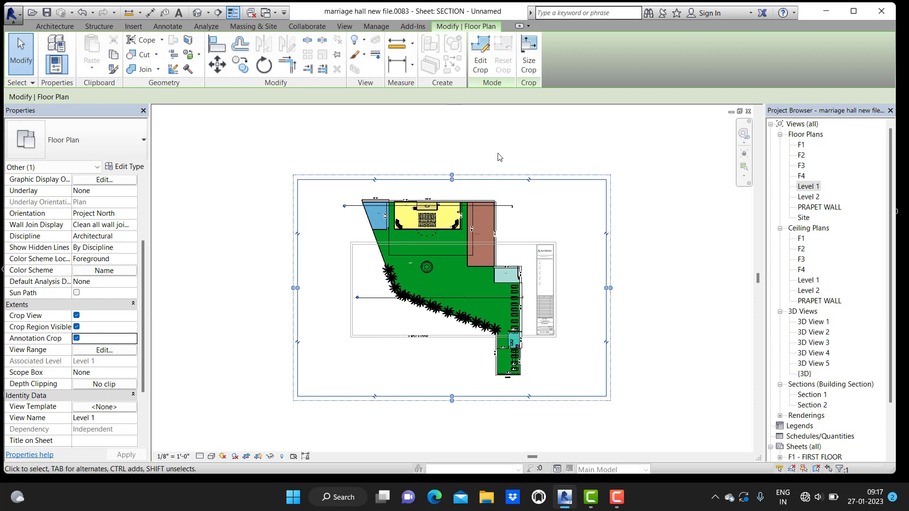
Pull the crop region's top, right, left and bottom edges inward around the building.
{"action": "left_click", "coordinate": [452, 183]}
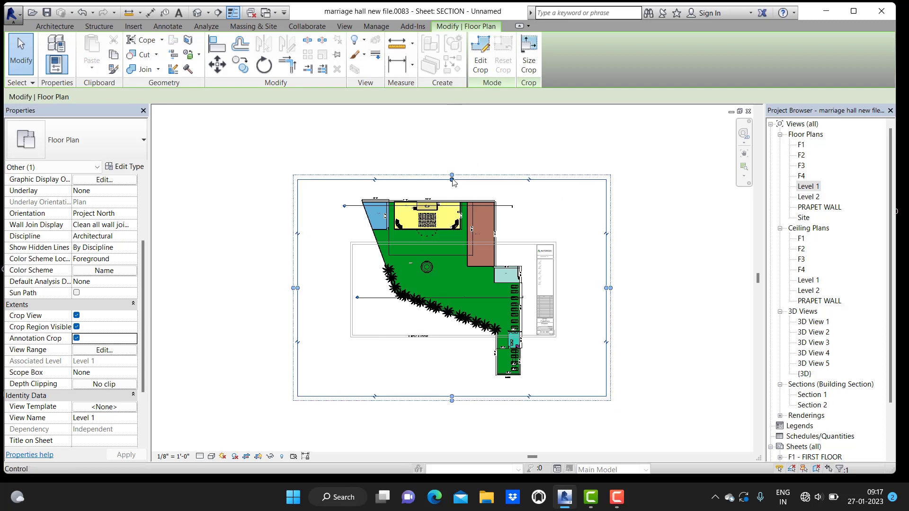
{"action": "left_click_drag", "start_coordinate": [451, 184], "coordinate": [451, 200]}
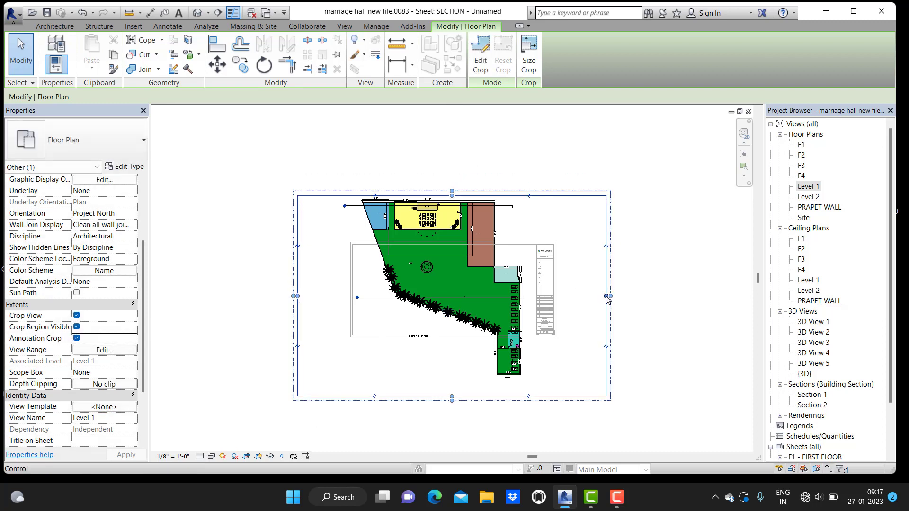
{"action": "left_click_drag", "start_coordinate": [608, 297], "coordinate": [532, 297]}
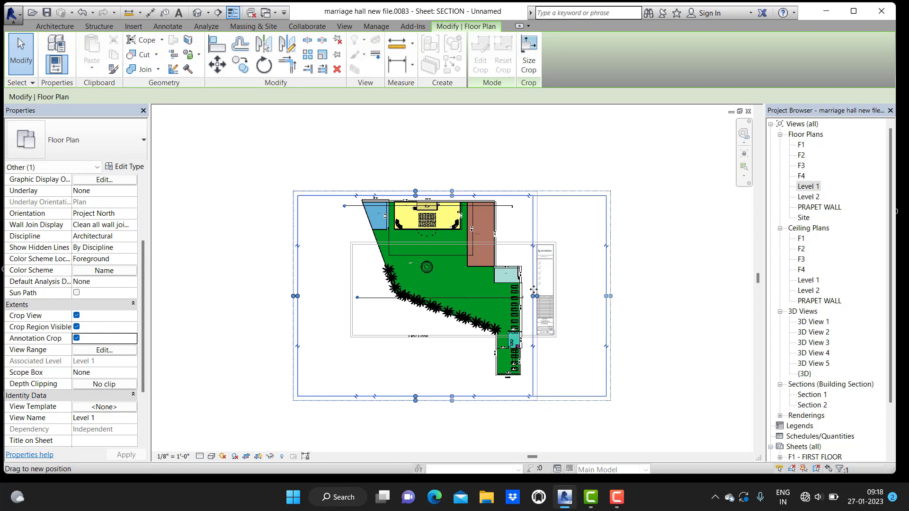
{"action": "left_click", "coordinate": [295, 297]}
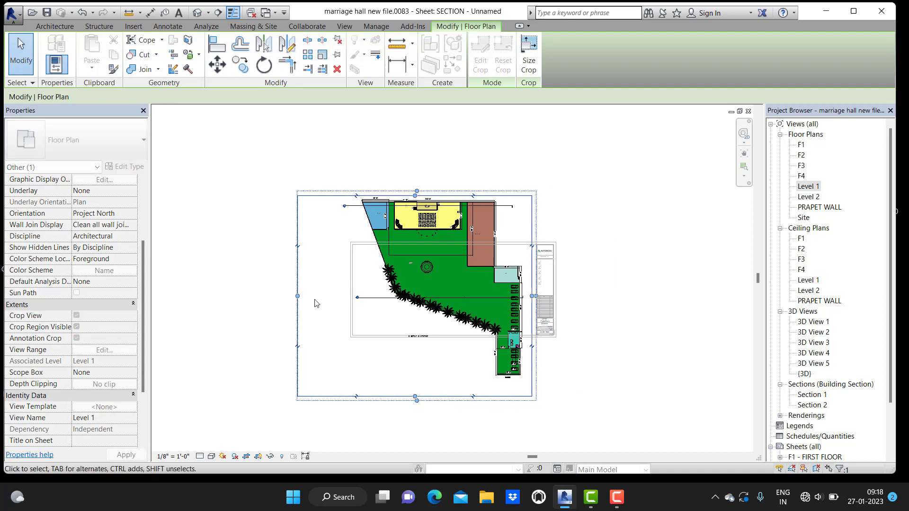
{"action": "left_click_drag", "start_coordinate": [349, 294], "coordinate": [353, 296]}
{"action": "left_click_drag", "start_coordinate": [445, 399], "coordinate": [445, 384]}
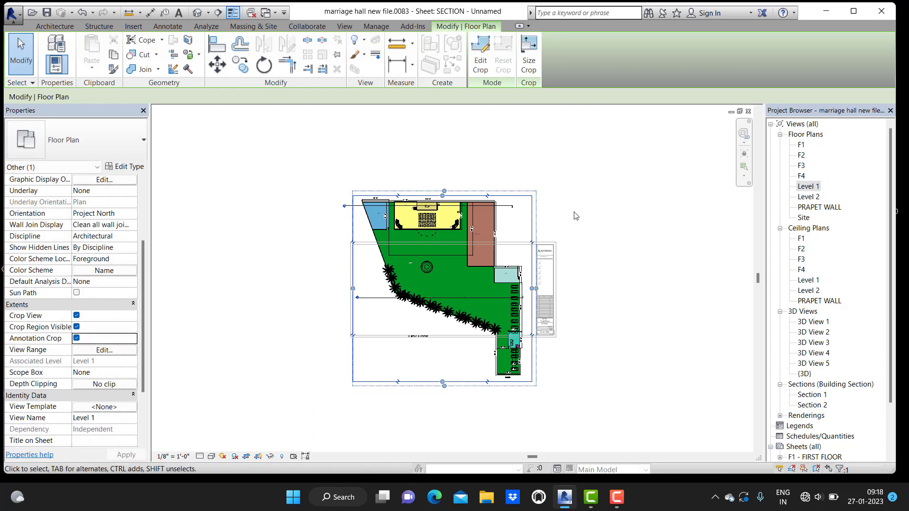
Deactivate the viewport and delete the FIRST FLOOR plan viewport from the SECTION sheet.
{"action": "left_click", "coordinate": [597, 216]}
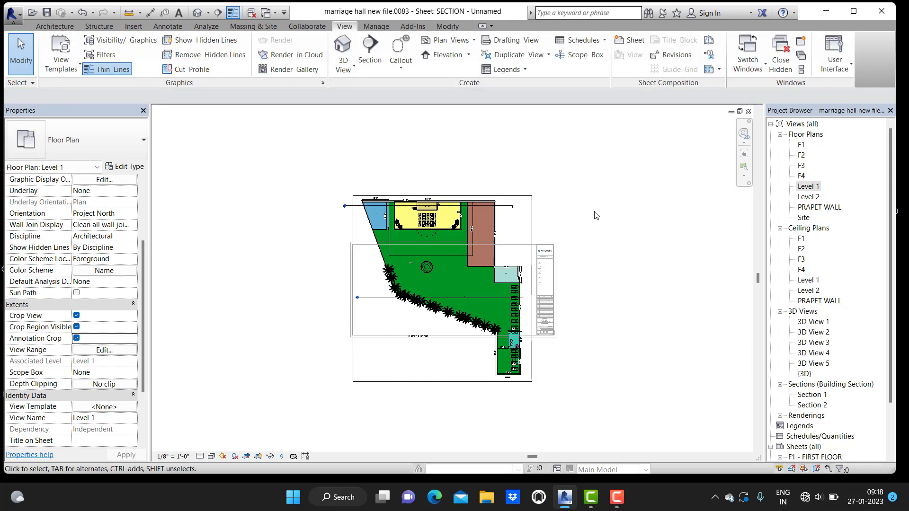
{"action": "double_click", "coordinate": [596, 216]}
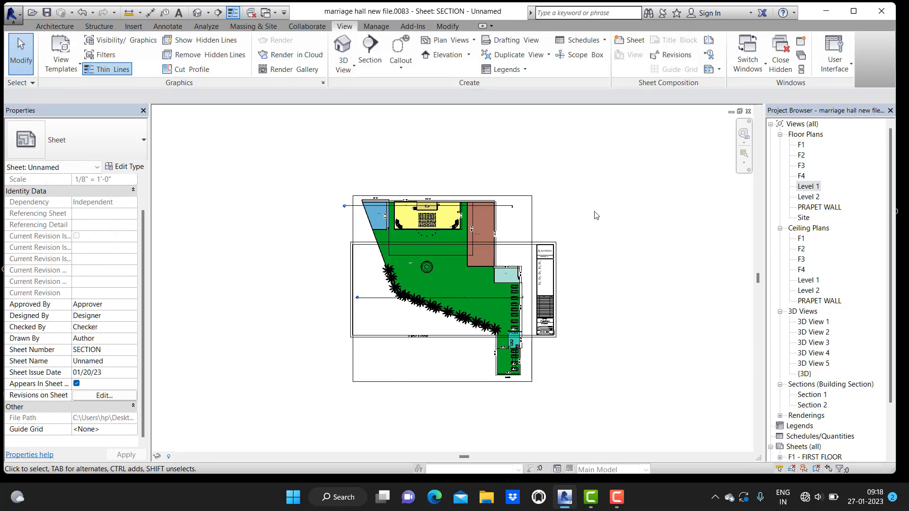
{"action": "scroll", "coordinate": [549, 338], "scroll_direction": "up", "scroll_amount": 1}
{"action": "scroll", "coordinate": [550, 338], "scroll_direction": "up", "scroll_amount": 3}
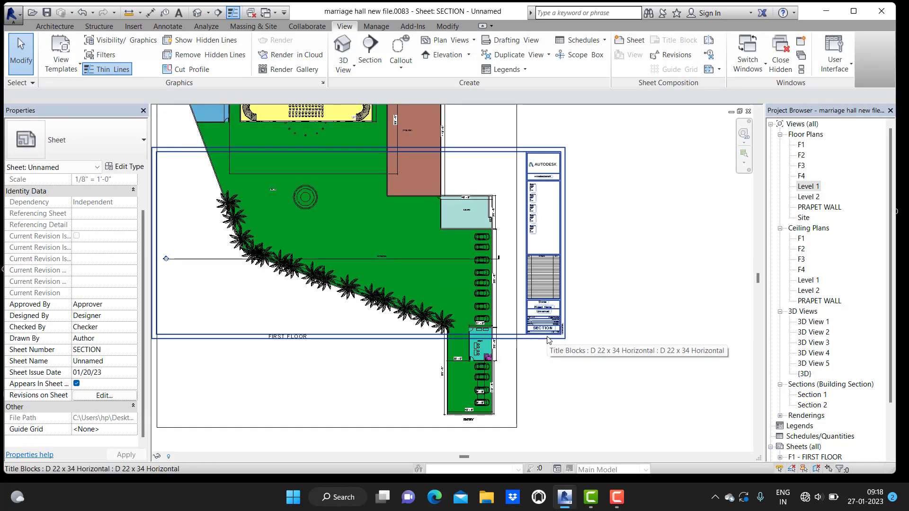
{"action": "left_click", "coordinate": [519, 379]}
{"action": "key", "text": "Delete"}
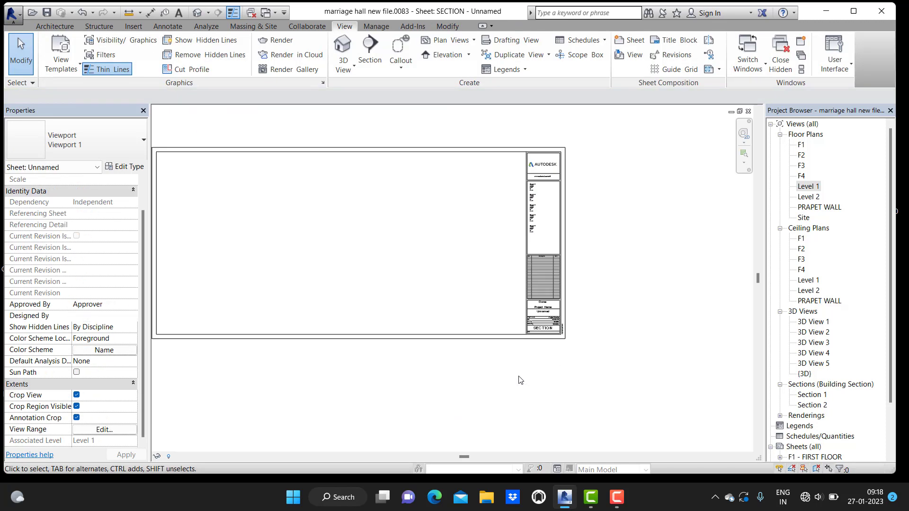
Open the Section 1 view, then return to the 'SECTION - Unnamed' sheet.
{"action": "left_click", "coordinate": [808, 395]}
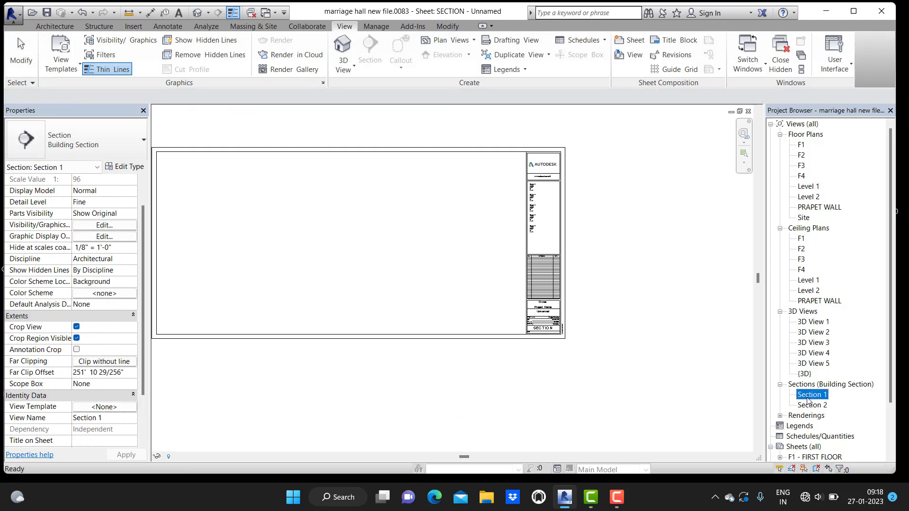
{"action": "double_click", "coordinate": [808, 396]}
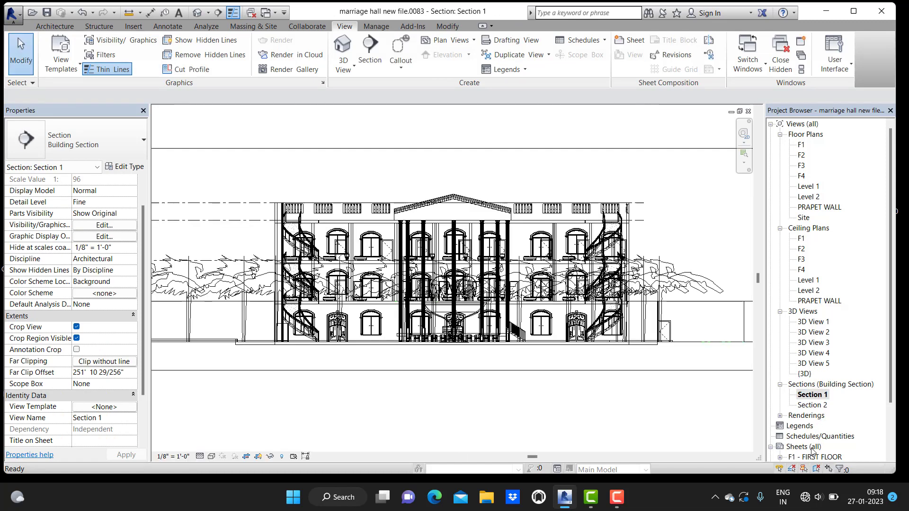
{"action": "scroll", "coordinate": [834, 398], "scroll_direction": "down", "scroll_amount": 2}
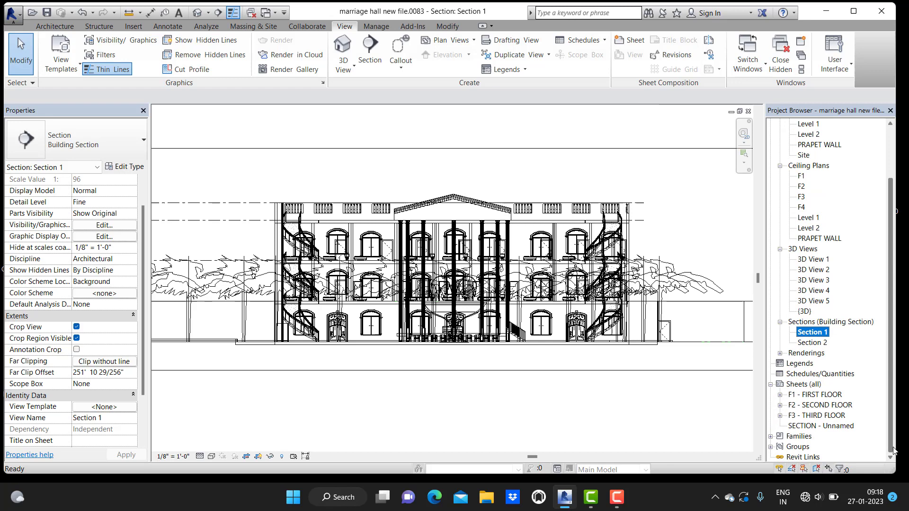
{"action": "left_click", "coordinate": [819, 426]}
{"action": "double_click", "coordinate": [818, 427]}
Place the Section 1 view near the top of the SECTION sheet at 1/8" = 1'-0".
{"action": "left_click", "coordinate": [811, 333]}
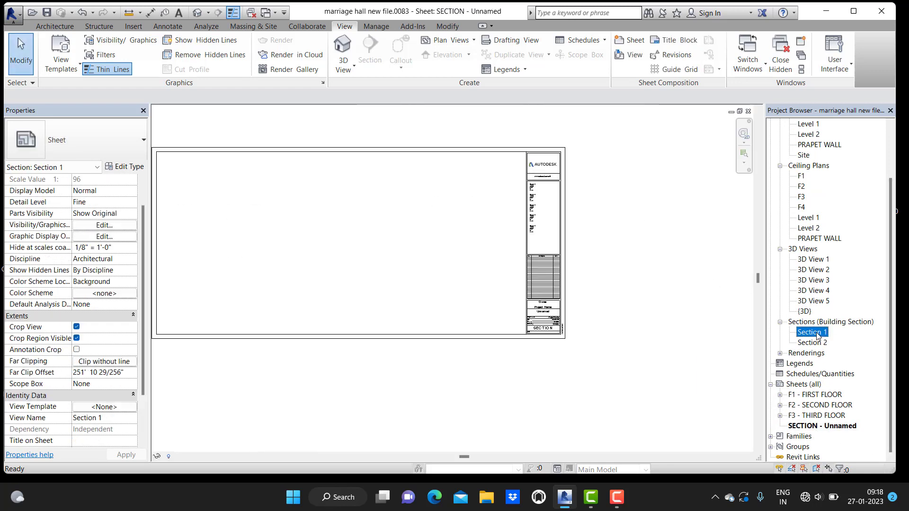
{"action": "left_click_drag", "start_coordinate": [260, 202], "coordinate": [266, 202]}
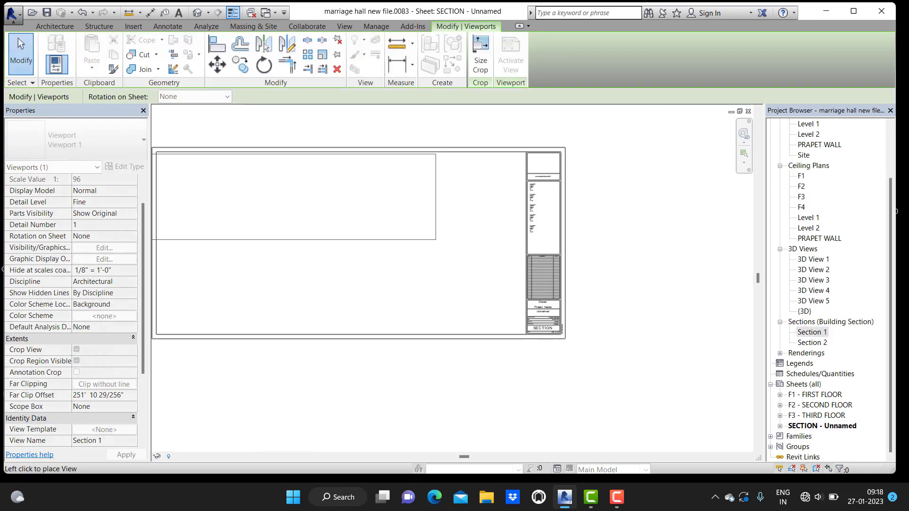
{"action": "left_click", "coordinate": [341, 207]}
{"action": "middle_click_drag", "start_coordinate": [359, 168], "coordinate": [395, 187]}
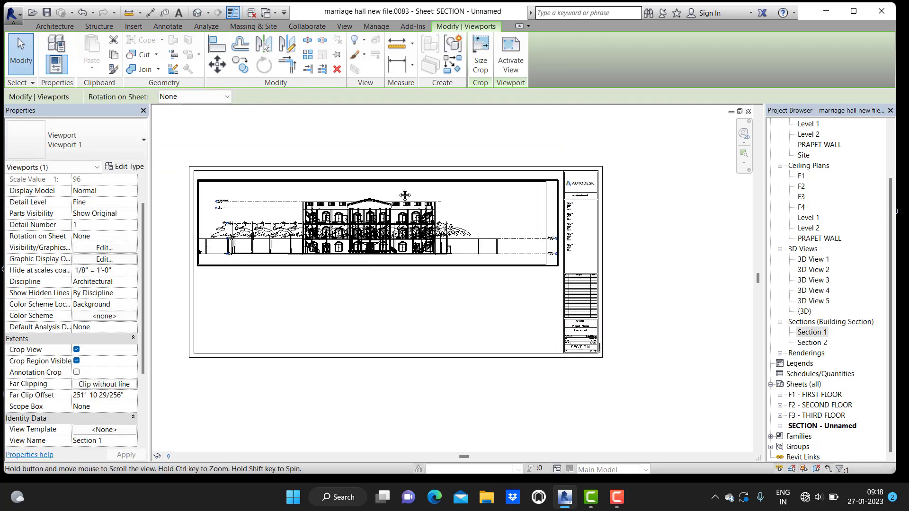
{"action": "scroll", "coordinate": [395, 187], "scroll_direction": "up", "scroll_amount": 2}
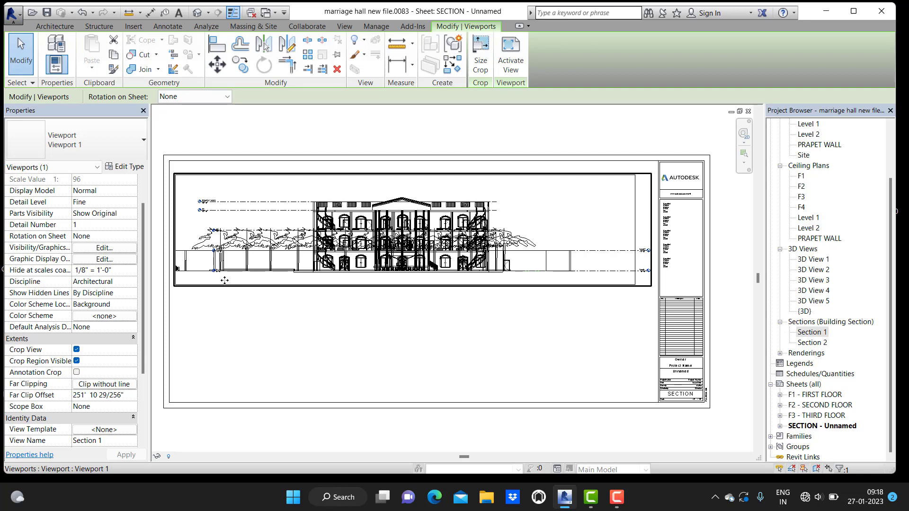
{"action": "left_click", "coordinate": [253, 122]}
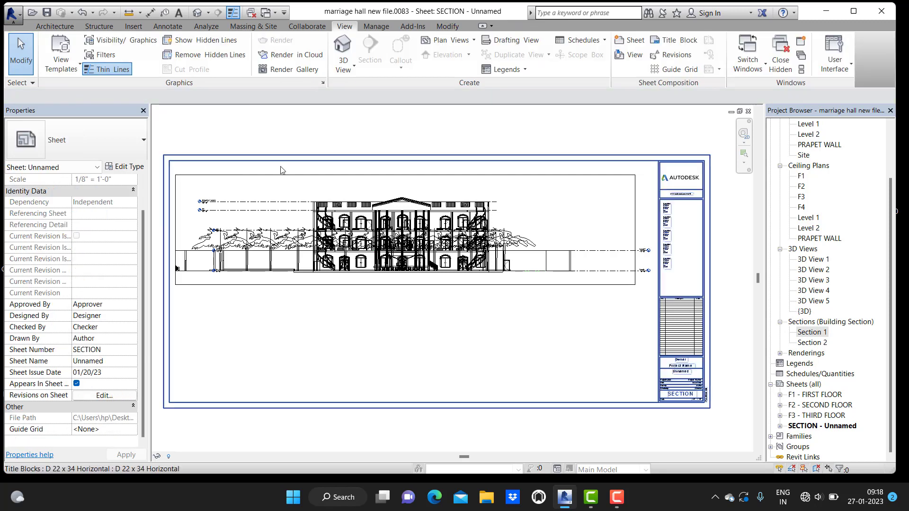
{"action": "left_click", "coordinate": [278, 178]}
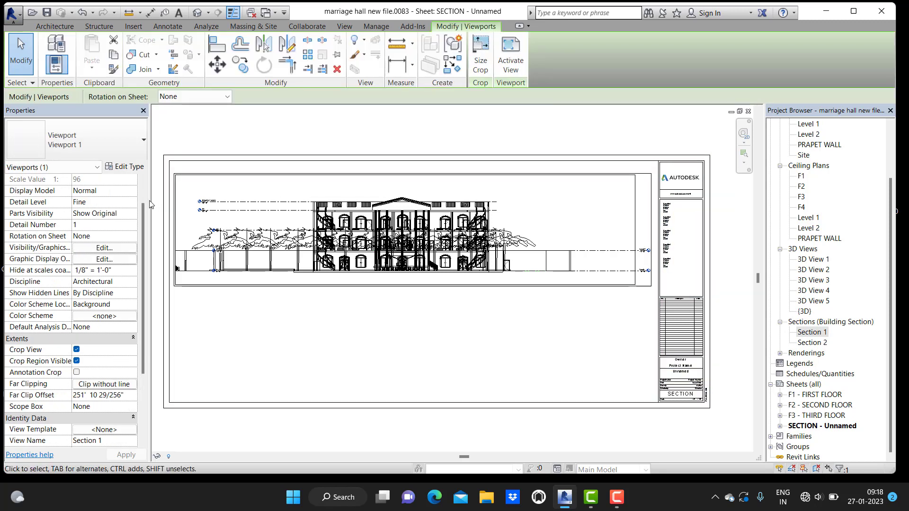
{"action": "scroll", "coordinate": [142, 171], "scroll_direction": "up", "scroll_amount": 2}
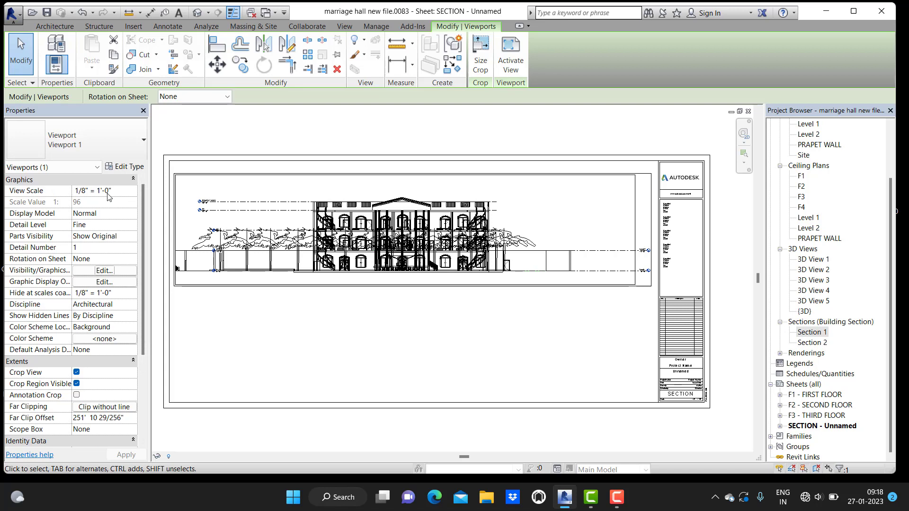
{"action": "key", "text": "ctrl"}
{"action": "key", "text": "ctrl"}
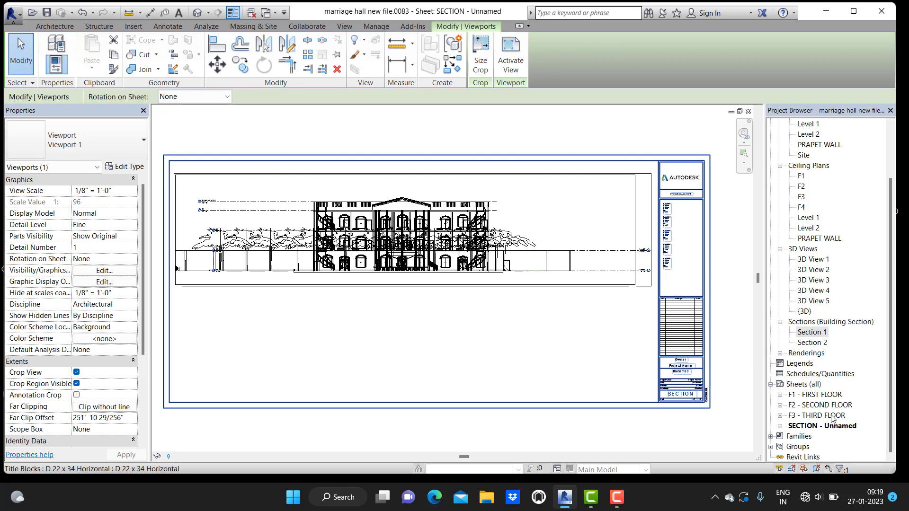
Place the Section 2 viewport in the lower sheet area beneath Section 1.
{"action": "left_click", "coordinate": [817, 343]}
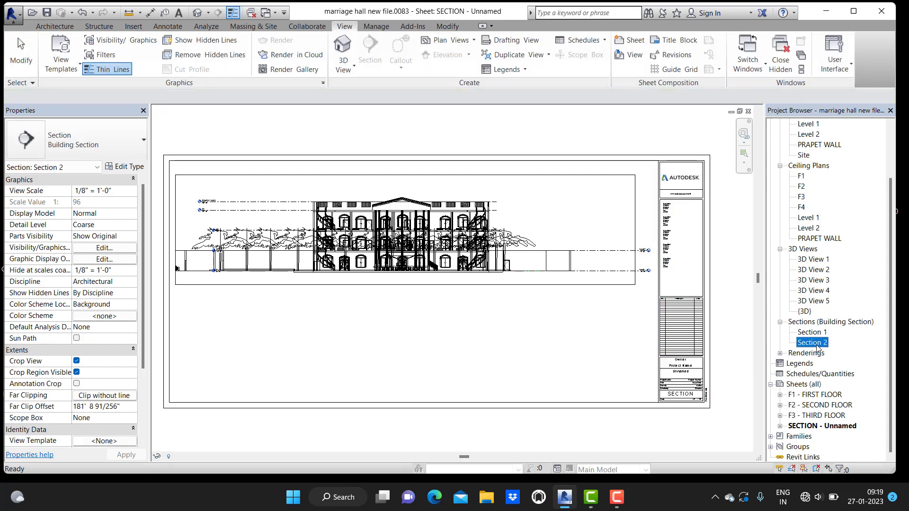
{"action": "left_click_drag", "start_coordinate": [813, 343], "coordinate": [367, 347]}
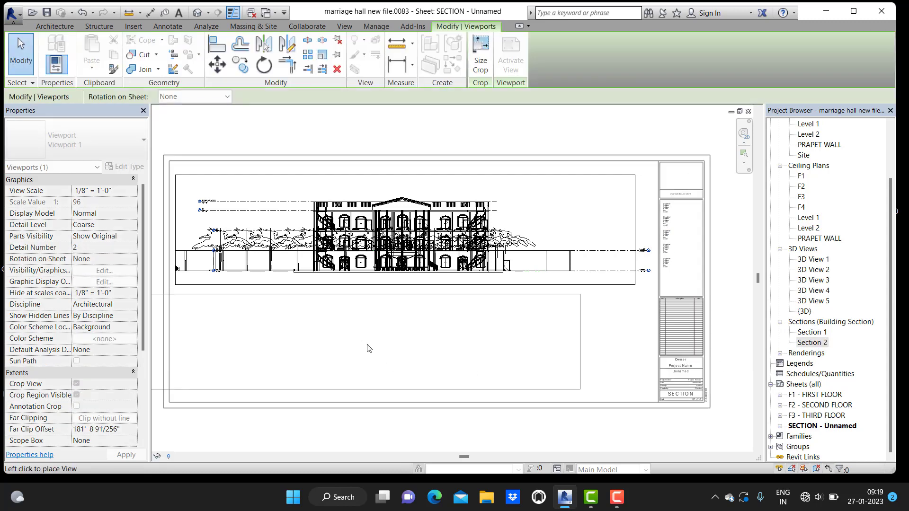
{"action": "left_click", "coordinate": [413, 349]}
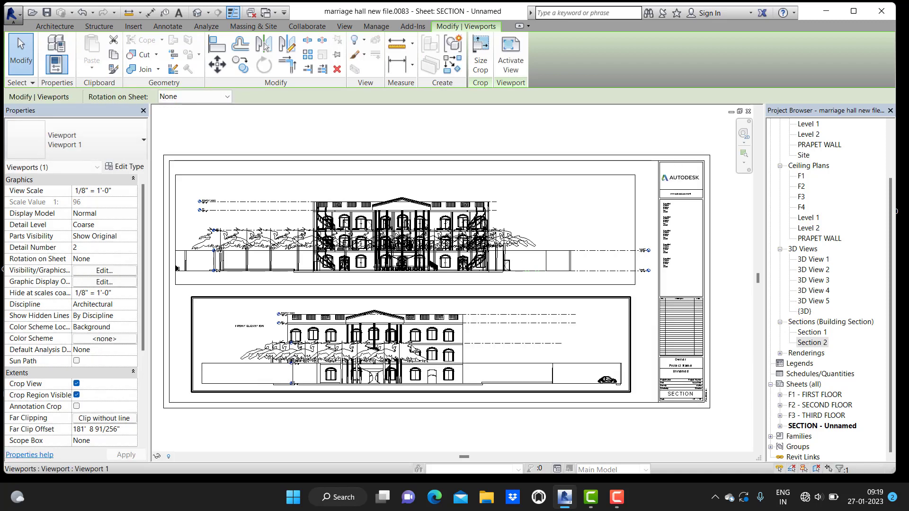
{"action": "left_click", "coordinate": [596, 137]}
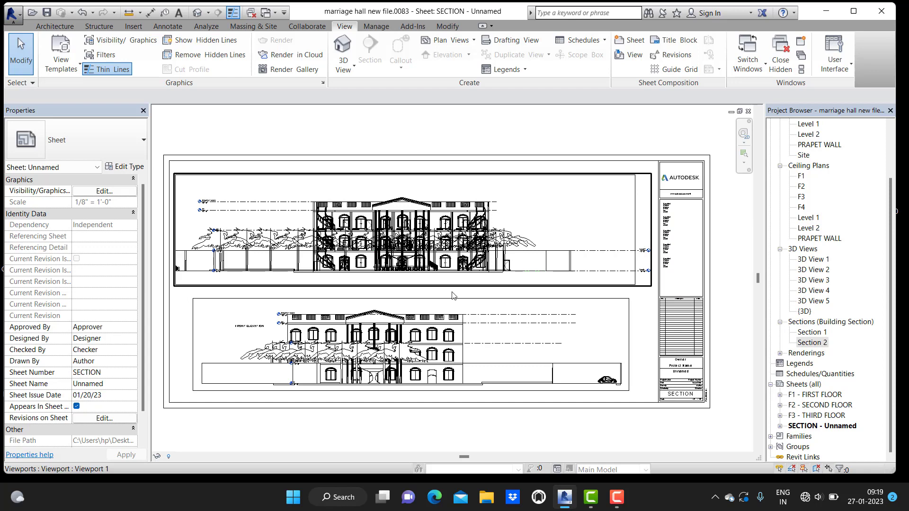
{"action": "middle_click_drag", "start_coordinate": [462, 343], "coordinate": [478, 330]}
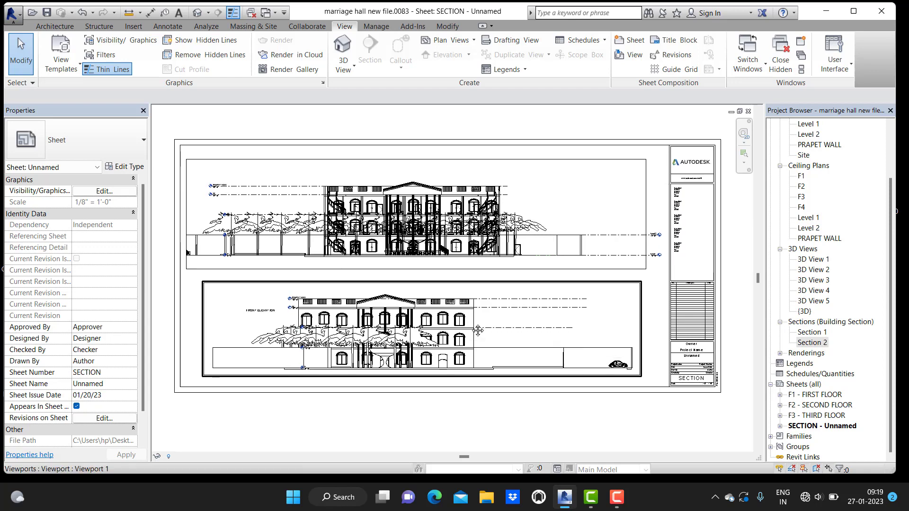
Print the SECTION sheet with Microsoft Print to PDF as 'section view' on the Desktop.
{"action": "left_click", "coordinate": [12, 13]}
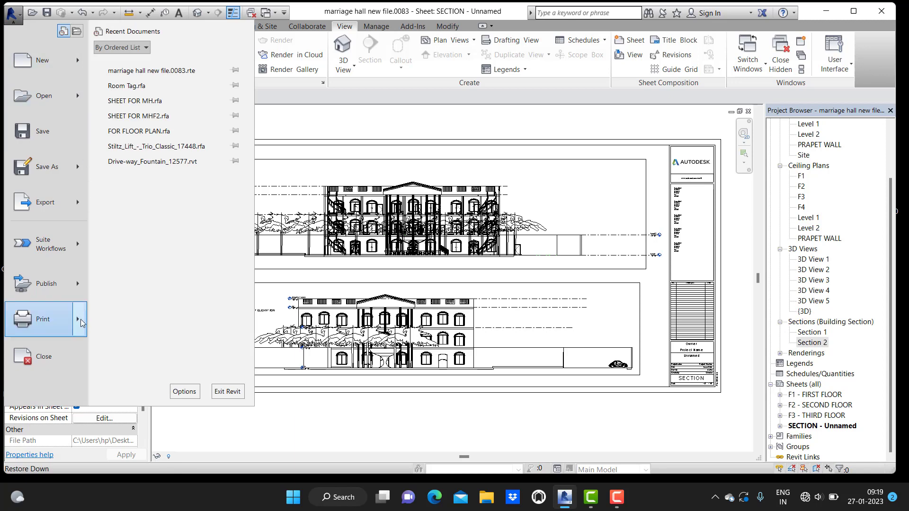
{"action": "mouse_move", "coordinate": [43, 320]}
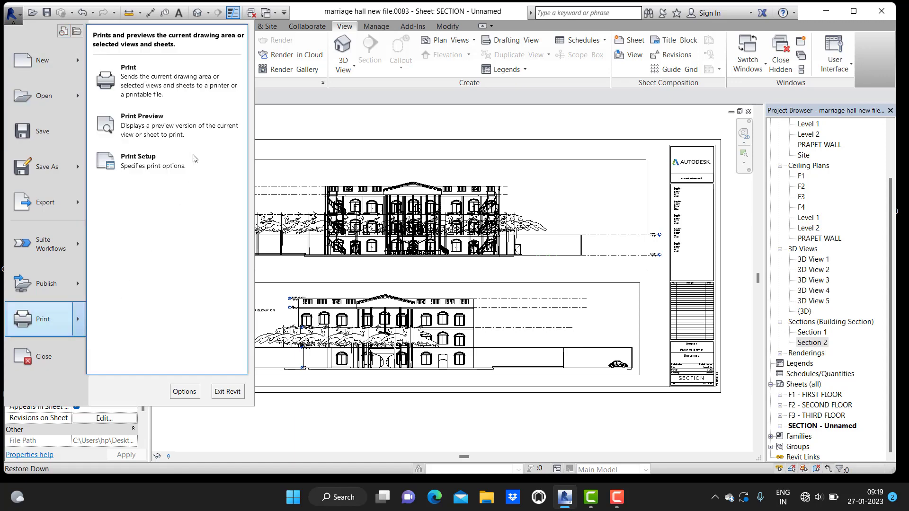
{"action": "left_click", "coordinate": [198, 96]}
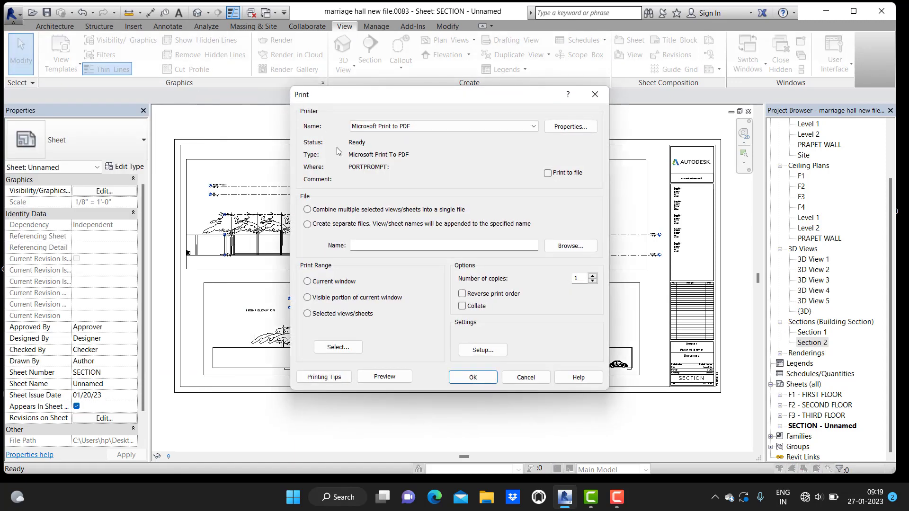
{"action": "left_click", "coordinate": [469, 378]}
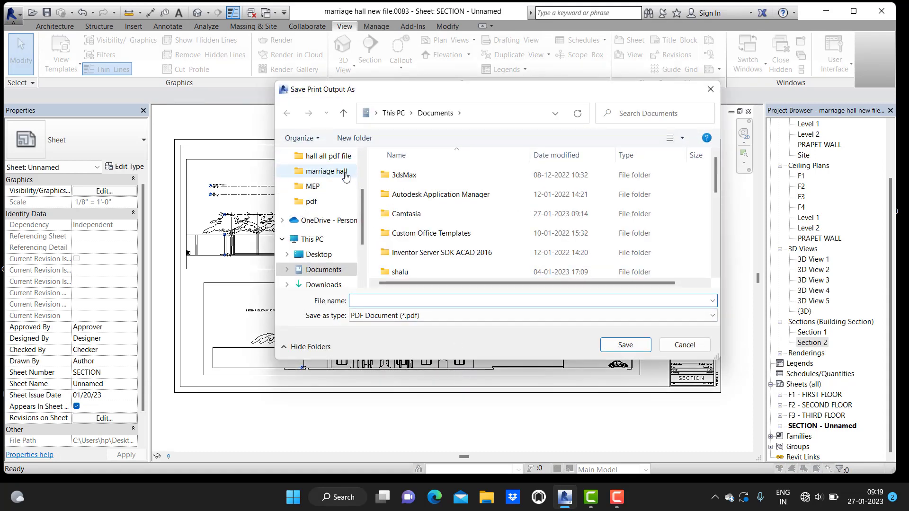
{"action": "mouse_move", "coordinate": [323, 213]}
{"action": "left_click_drag", "start_coordinate": [363, 224], "coordinate": [362, 186]}
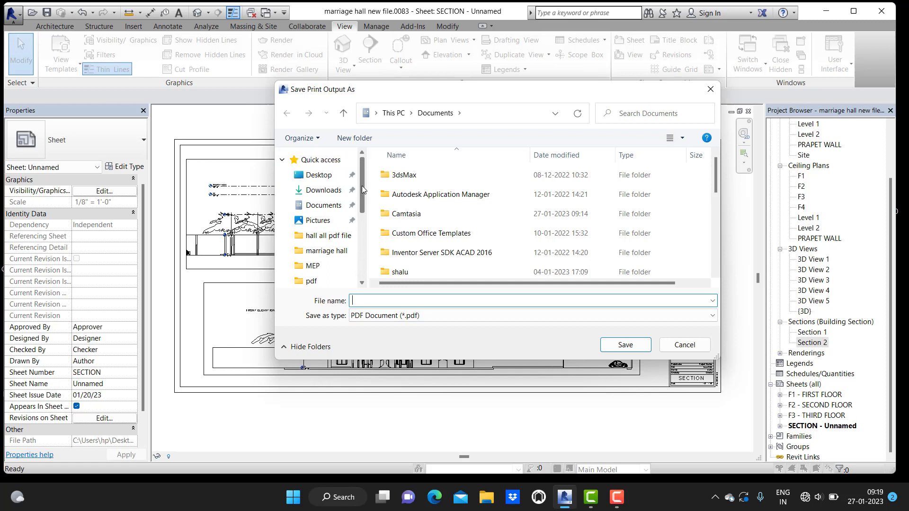
{"action": "left_click", "coordinate": [318, 175]}
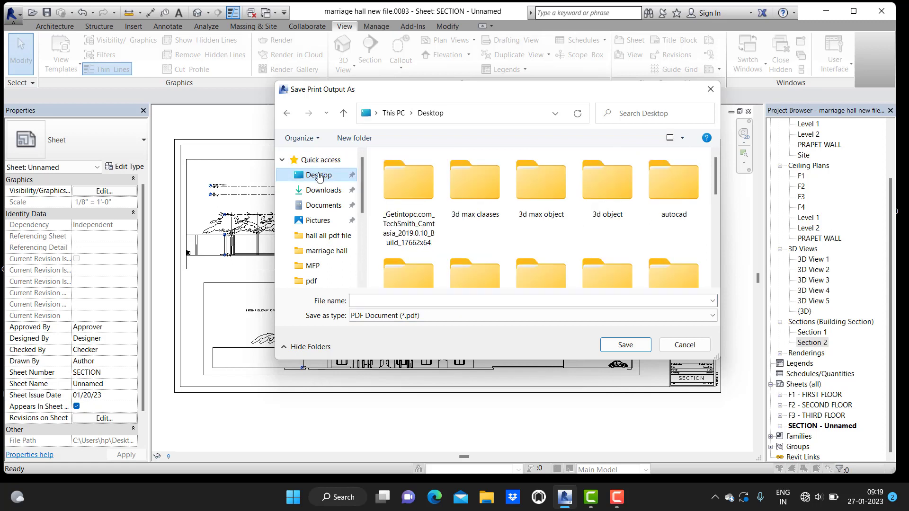
{"action": "left_click", "coordinate": [369, 301]}
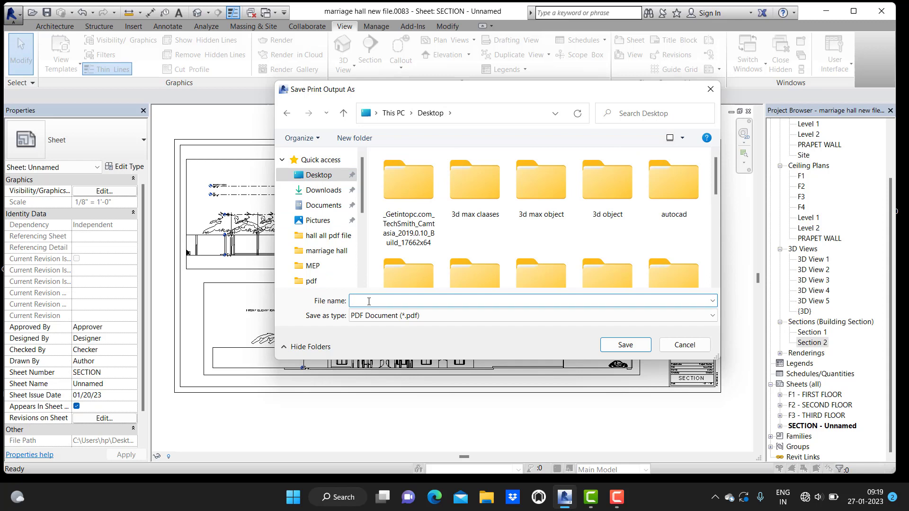
{"action": "type", "text": "section view"}
{"action": "left_click", "coordinate": [626, 346]}
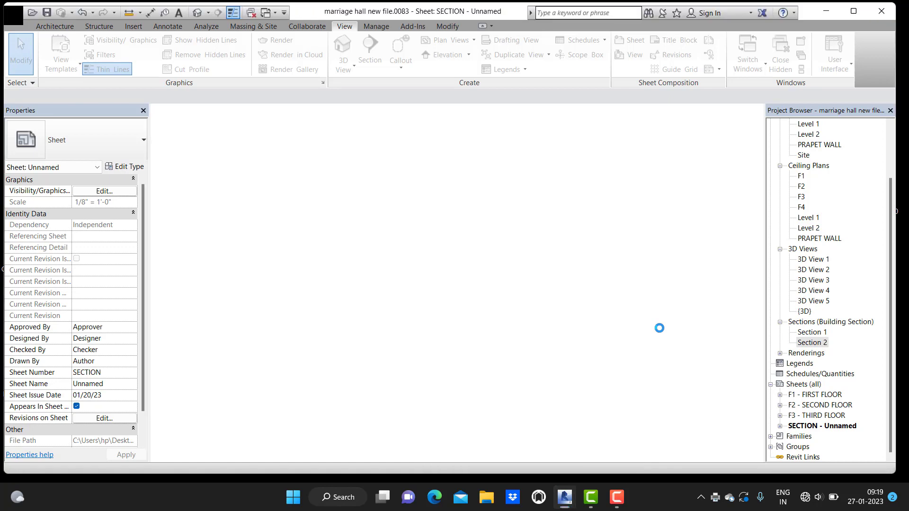
Minimize Revit, refresh the desktop and select the new section view PDF.
{"action": "left_click", "coordinate": [853, 11]}
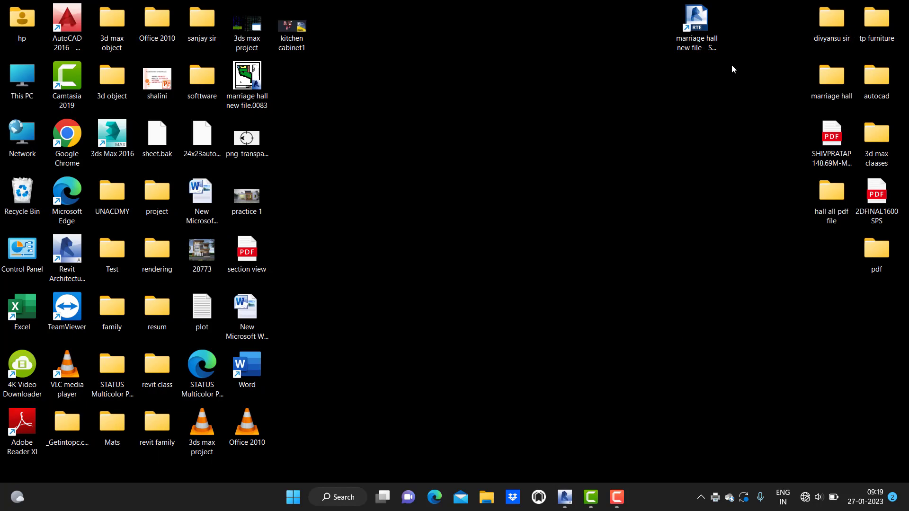
{"action": "right_click", "coordinate": [456, 115]}
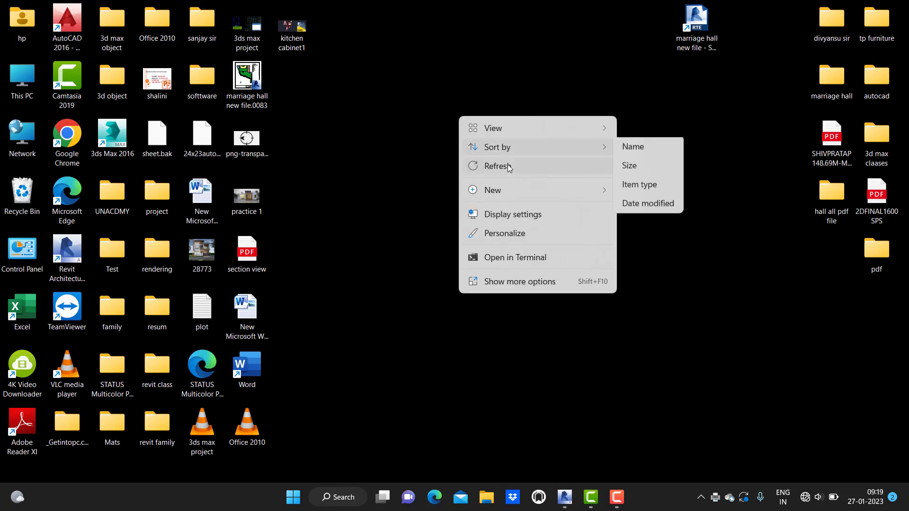
{"action": "left_click", "coordinate": [507, 165]}
{"action": "left_click", "coordinate": [263, 270]}
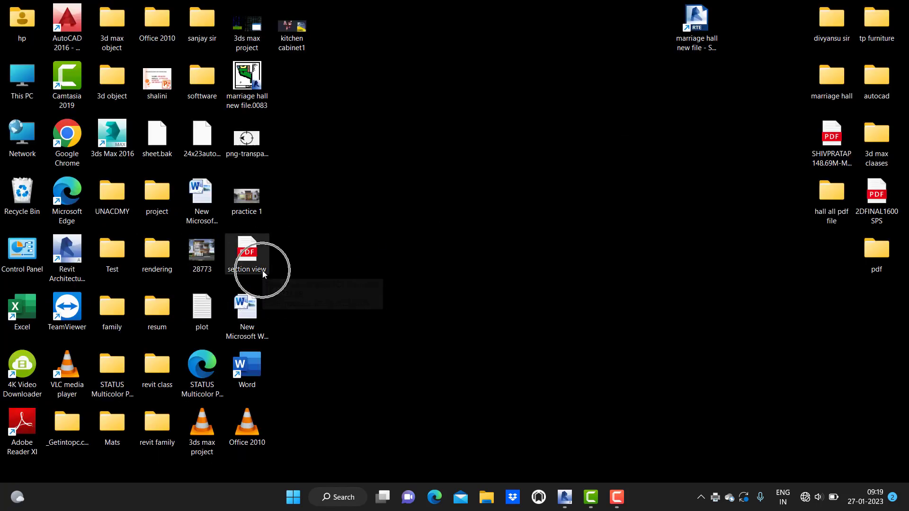
Review section view.pdf in Edge for both sections, then close Edge and return to Revit.
{"action": "double_click", "coordinate": [263, 273]}
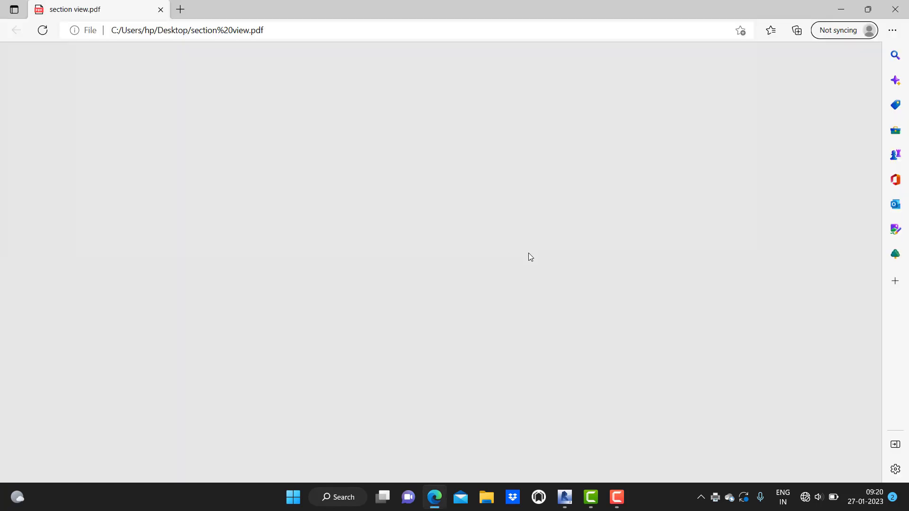
{"action": "scroll", "coordinate": [531, 253], "scroll_direction": "down", "scroll_amount": 4}
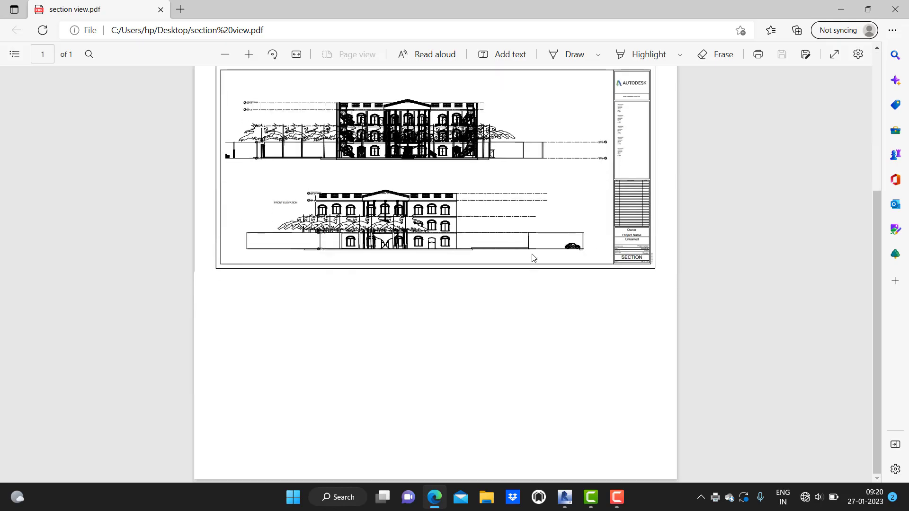
{"action": "scroll", "coordinate": [534, 259], "scroll_direction": "up", "scroll_amount": 3}
{"action": "left_click", "coordinate": [896, 9]}
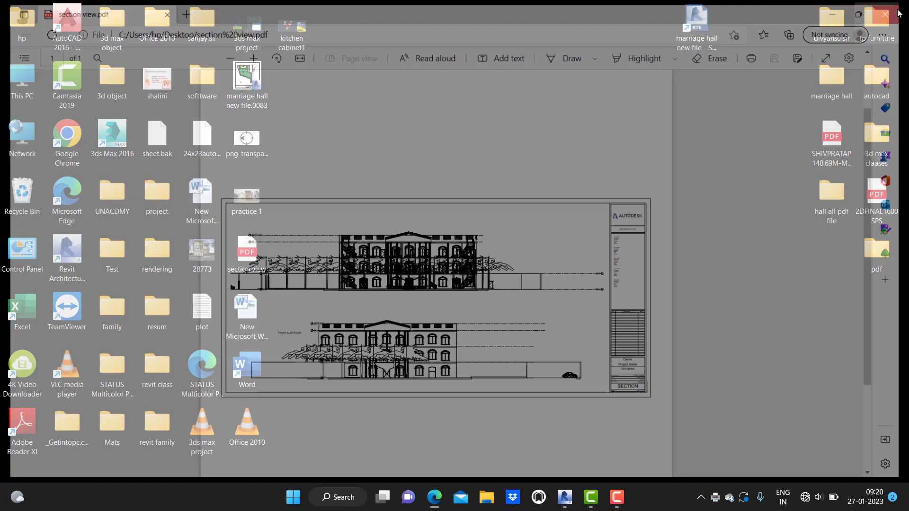
{"action": "left_click", "coordinate": [564, 497]}
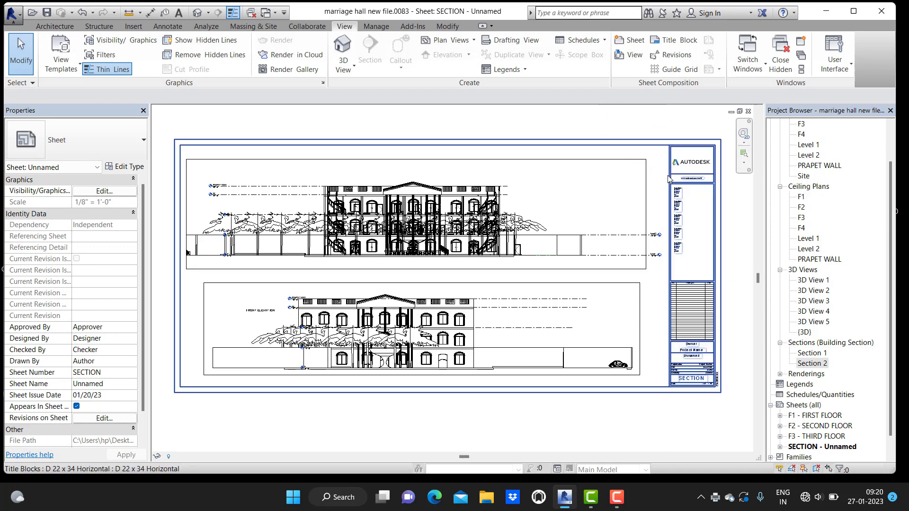
Try loading the A 8.5 x 11 Vertical title block, then cancel without creating a sheet.
{"action": "left_click", "coordinate": [631, 41]}
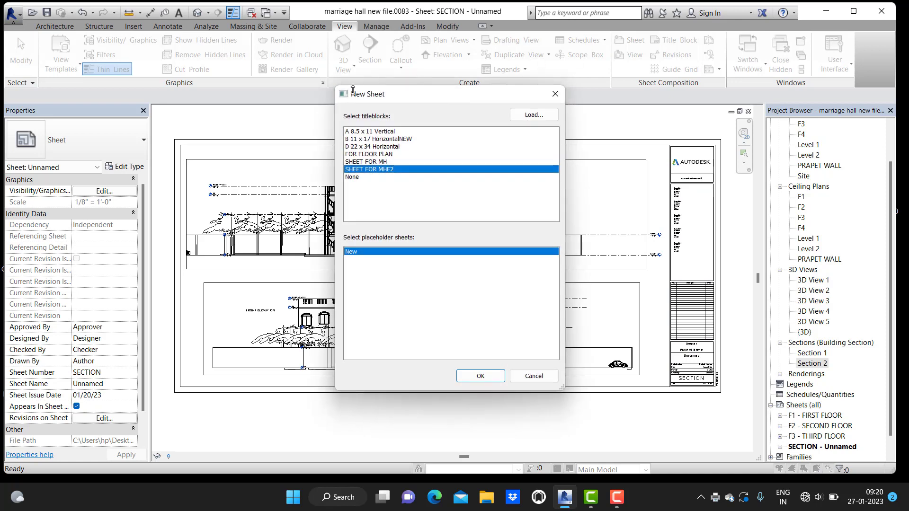
{"action": "left_click", "coordinate": [528, 115]}
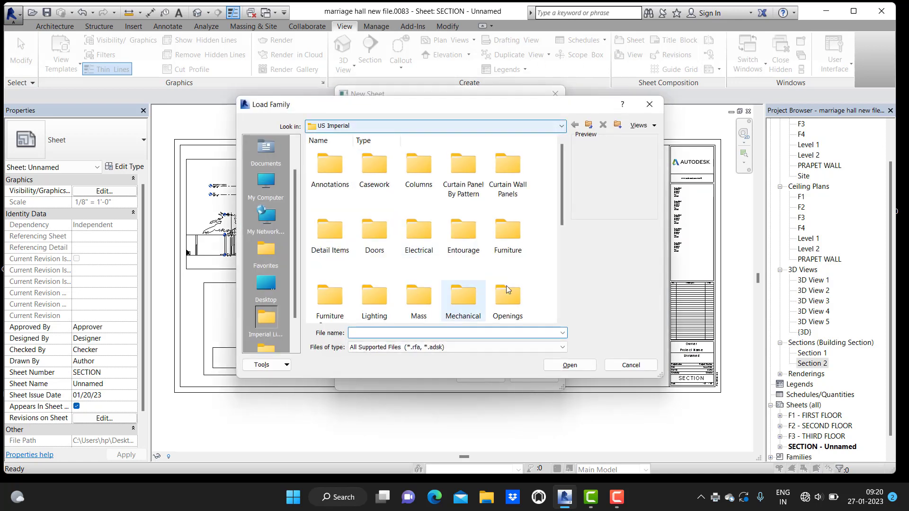
{"action": "left_click_drag", "start_coordinate": [562, 220], "coordinate": [561, 308]}
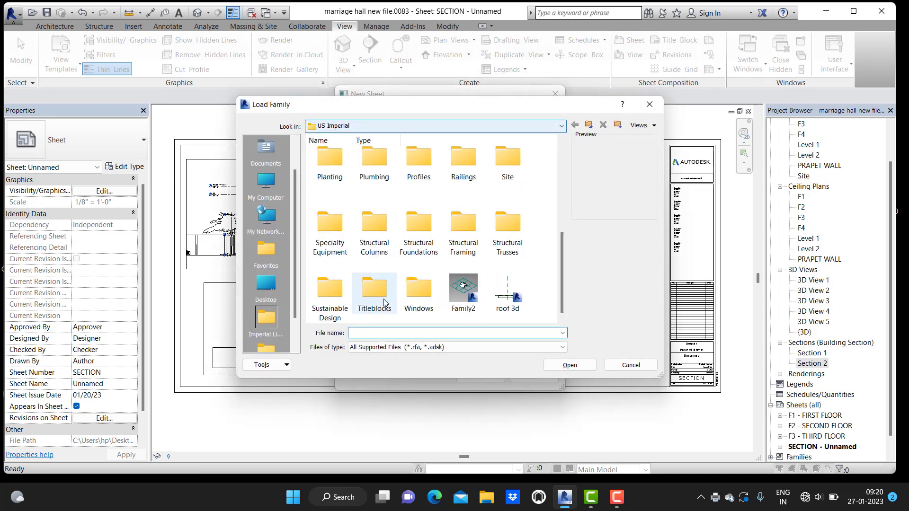
{"action": "double_click", "coordinate": [374, 296]}
{"action": "left_click", "coordinate": [338, 198]}
{"action": "left_click", "coordinate": [571, 365]}
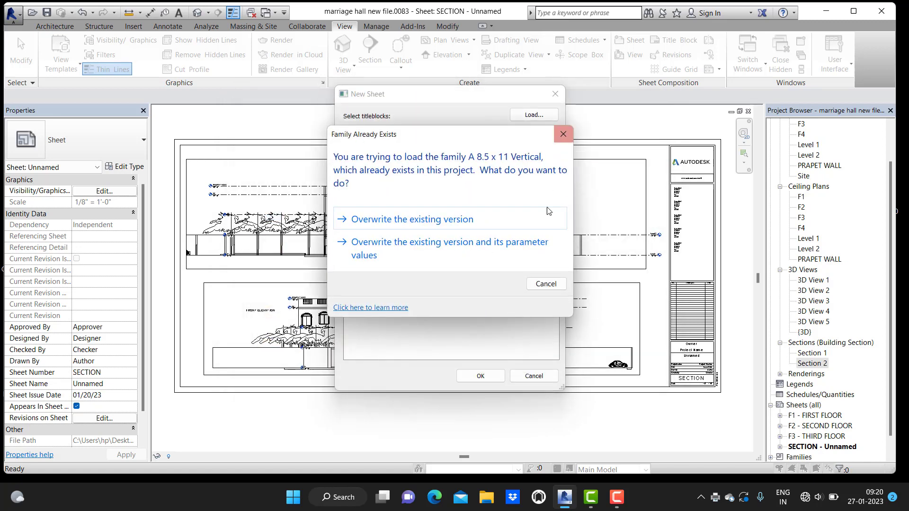
{"action": "left_click", "coordinate": [544, 284]}
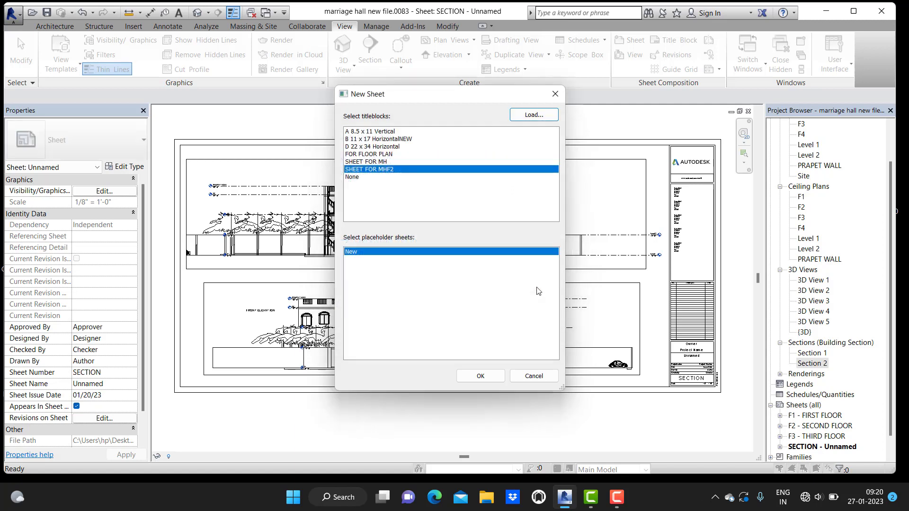
{"action": "left_click", "coordinate": [535, 377]}
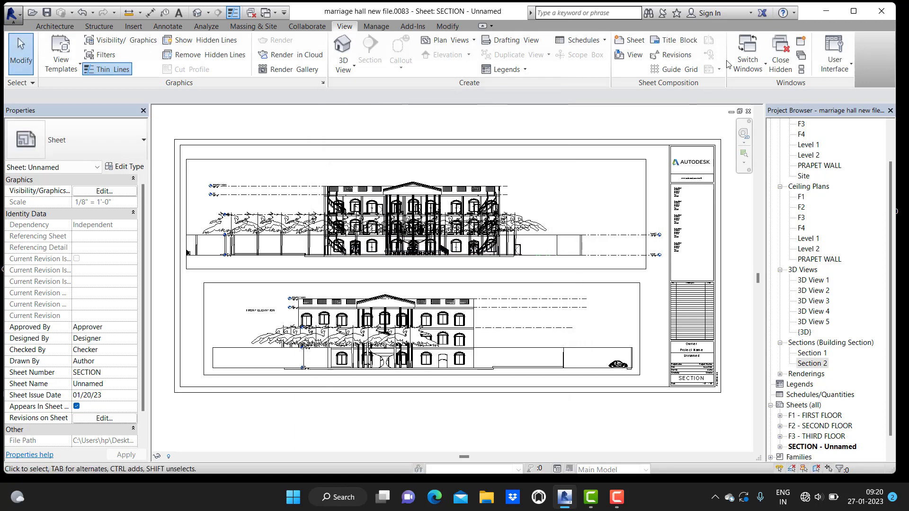
Load the SHEET FOR MH.0001 title block from Titleblocks and create sheet F4 with it.
{"action": "left_click", "coordinate": [639, 45]}
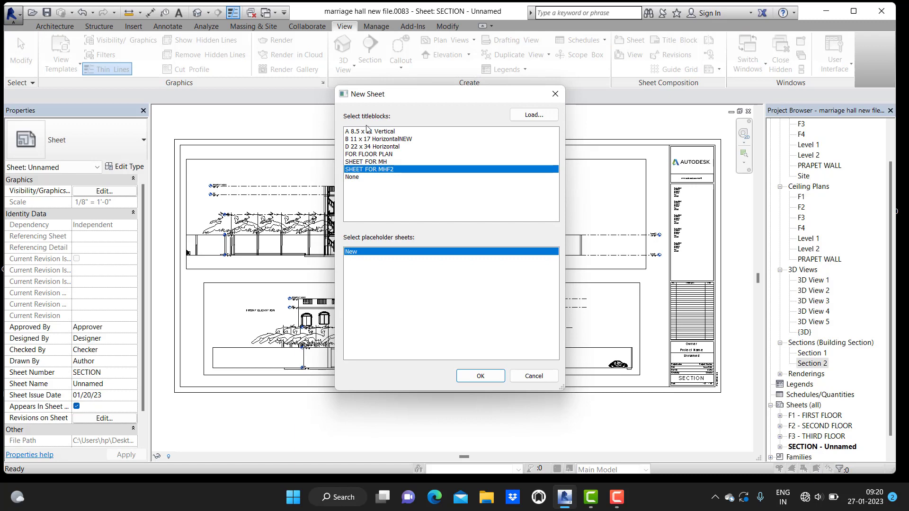
{"action": "left_click", "coordinate": [534, 115]}
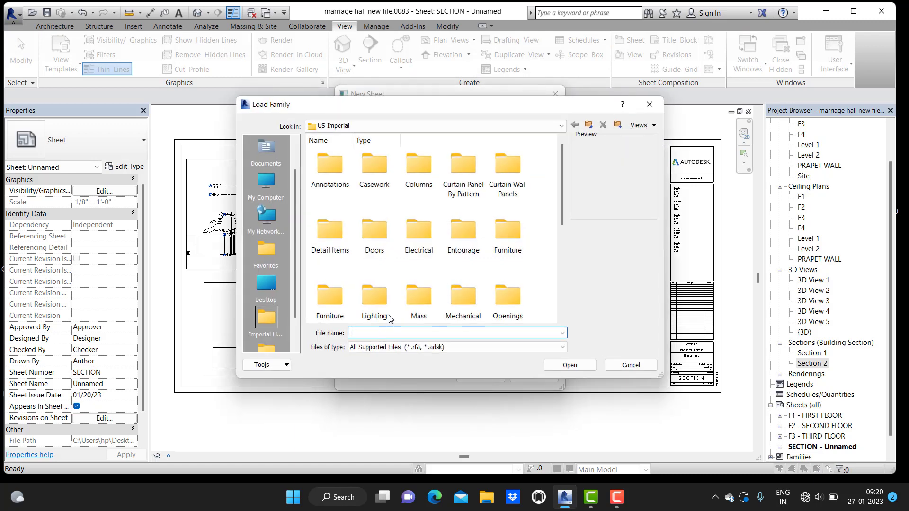
{"action": "scroll", "coordinate": [408, 303], "scroll_direction": "down", "scroll_amount": 5}
{"action": "double_click", "coordinate": [374, 291]}
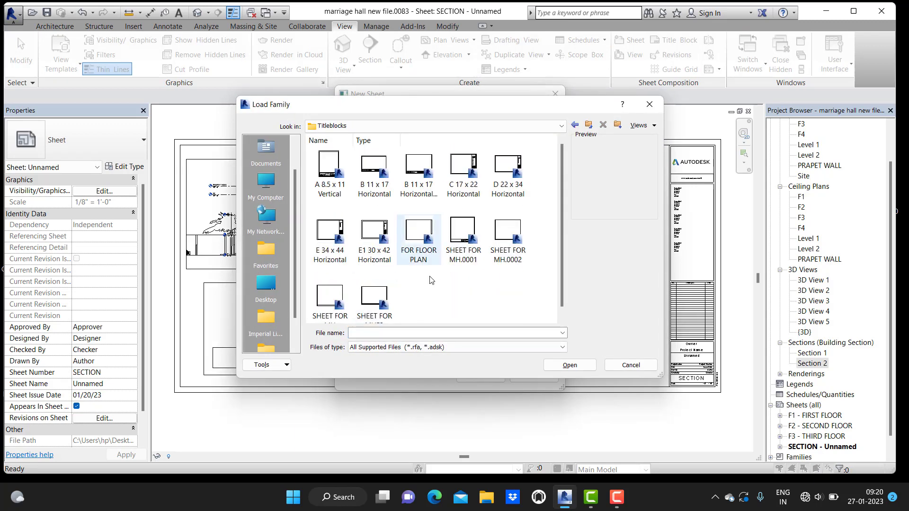
{"action": "left_click", "coordinate": [474, 251]}
{"action": "left_click", "coordinate": [570, 365]}
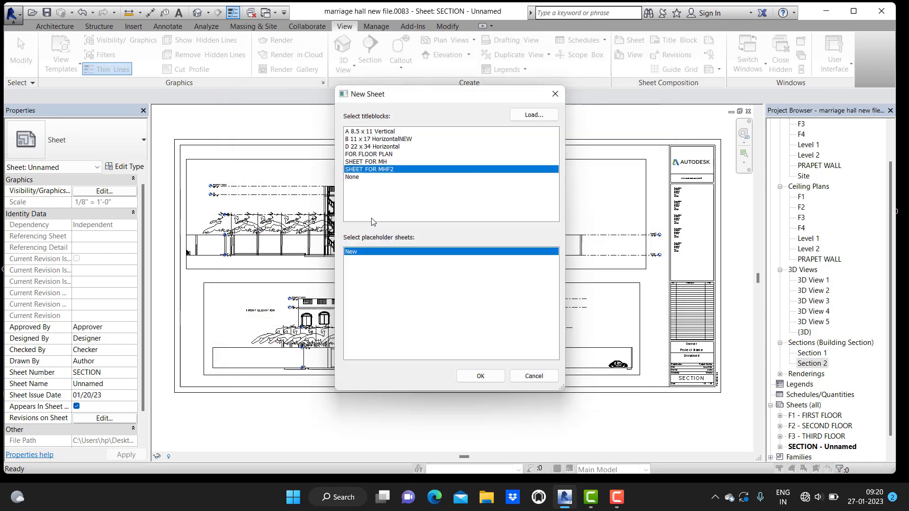
{"action": "left_click", "coordinate": [481, 377]}
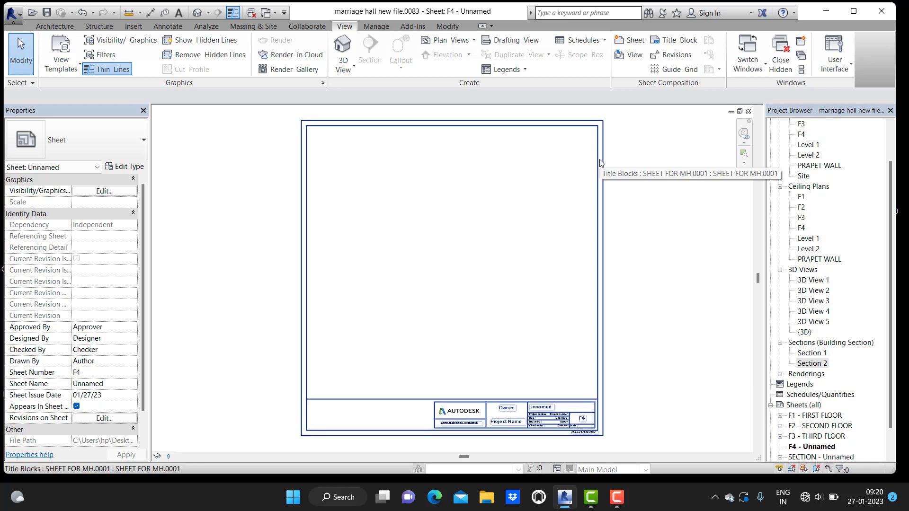
Edit the F4 title block family and move its left border left and top borders up.
{"action": "left_click", "coordinate": [604, 237]}
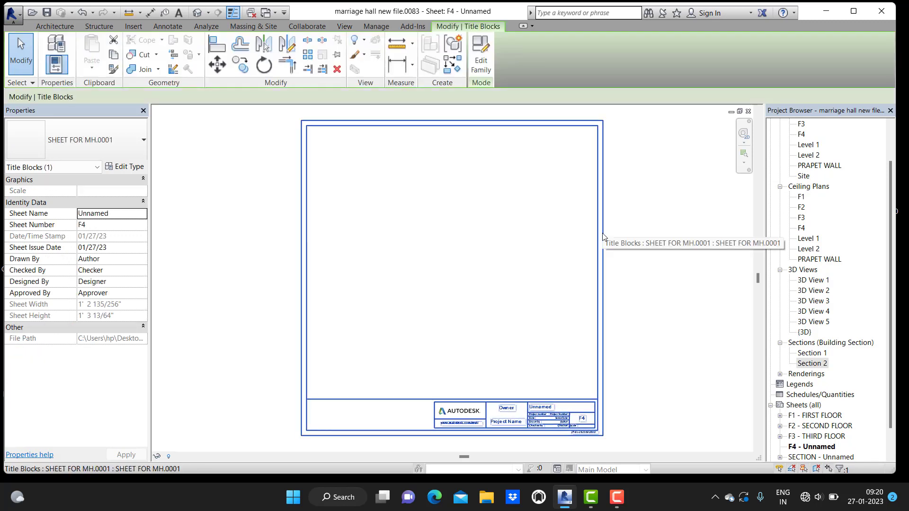
{"action": "left_click", "coordinate": [487, 60]}
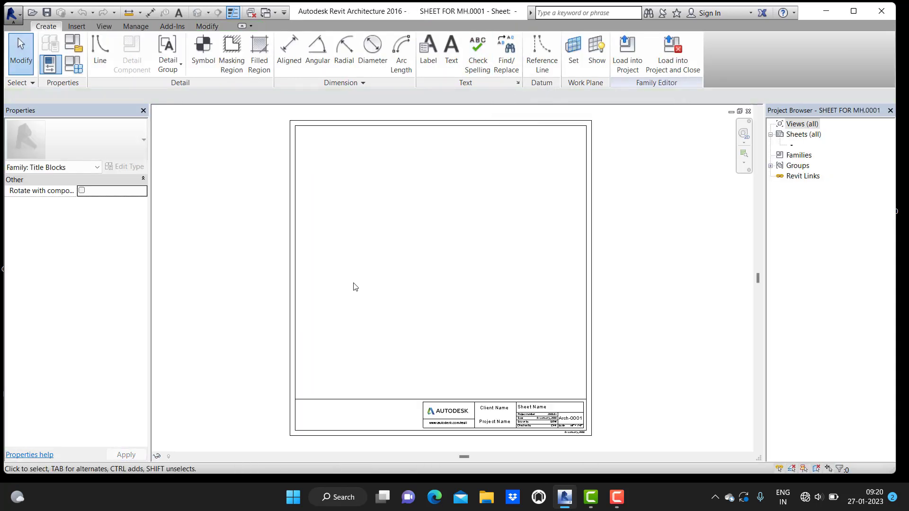
{"action": "mouse_move", "coordinate": [356, 287]}
{"action": "left_mouse_down"}
{"action": "mouse_move", "coordinate": [228, 292]}
{"action": "mouse_move", "coordinate": [229, 284]}
{"action": "left_mouse_up"}
{"action": "left_click_drag", "start_coordinate": [364, 163], "coordinate": [336, 120]}
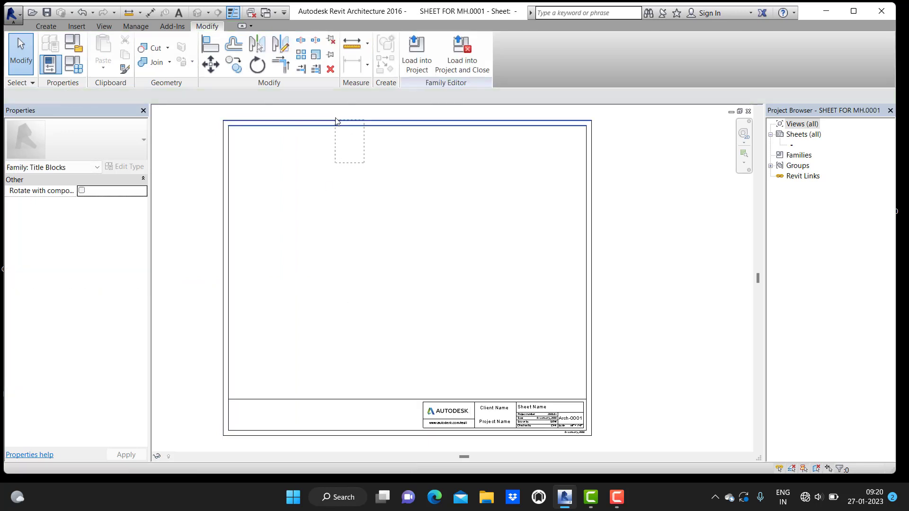
{"action": "middle_click_drag", "start_coordinate": [377, 142], "coordinate": [377, 191]}
{"action": "left_click_drag", "start_coordinate": [378, 187], "coordinate": [376, 142]}
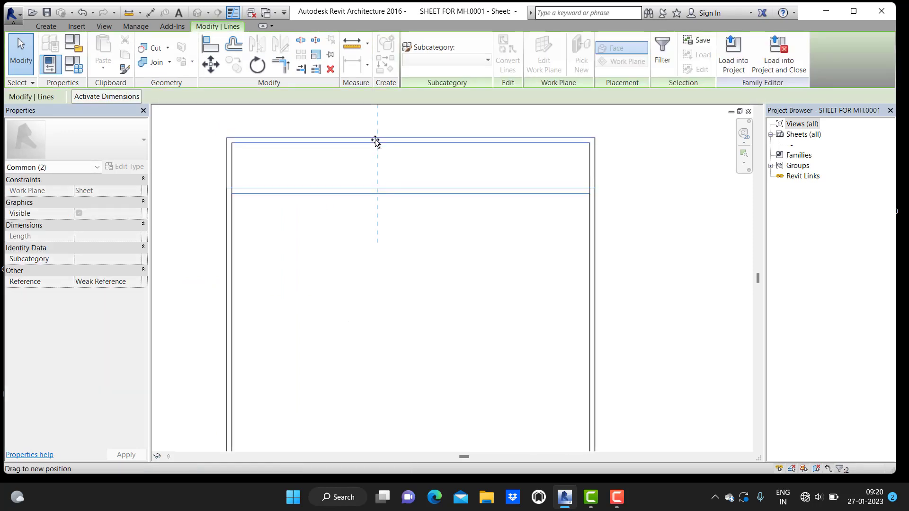
Recentre the view on the title block and select its Sheet Name label.
{"action": "scroll", "coordinate": [414, 287], "scroll_direction": "down", "scroll_amount": 2}
{"action": "middle_click_drag", "start_coordinate": [413, 286], "coordinate": [463, 239]}
{"action": "scroll", "coordinate": [535, 346], "scroll_direction": "up", "scroll_amount": 2}
{"action": "scroll", "coordinate": [513, 312], "scroll_direction": "up", "scroll_amount": 3}
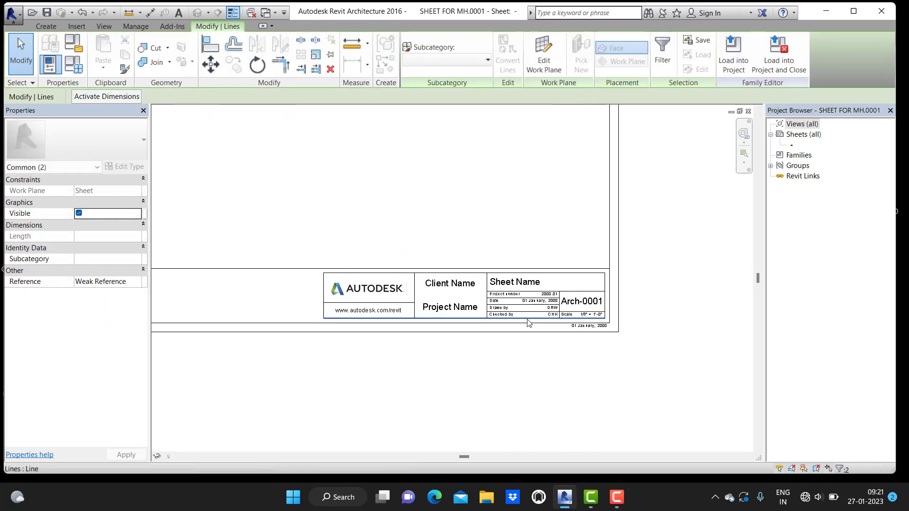
{"action": "scroll", "coordinate": [521, 318], "scroll_direction": "up", "scroll_amount": 3}
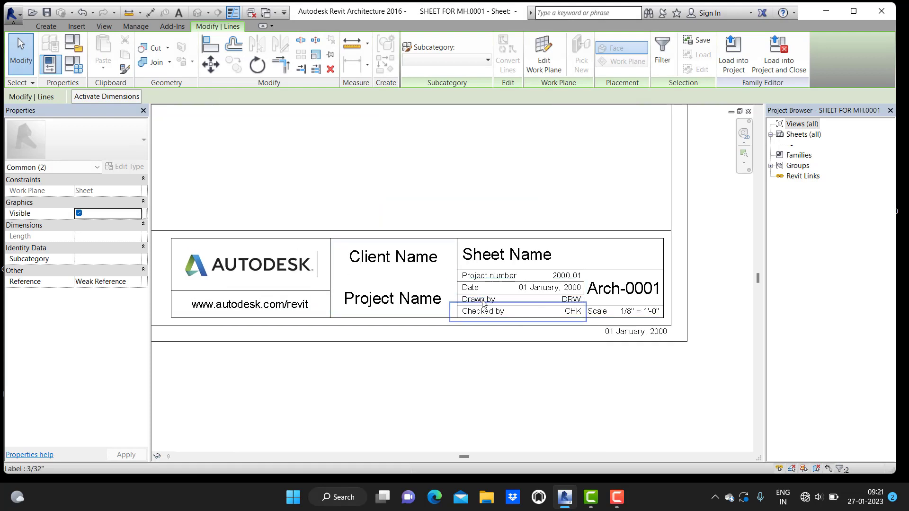
{"action": "middle_click_drag", "start_coordinate": [479, 304], "coordinate": [509, 307]}
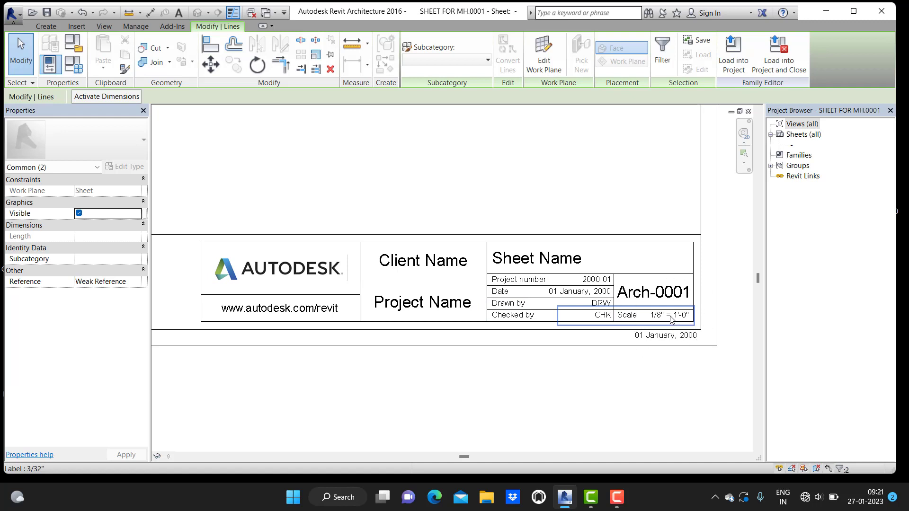
{"action": "left_click", "coordinate": [671, 319]}
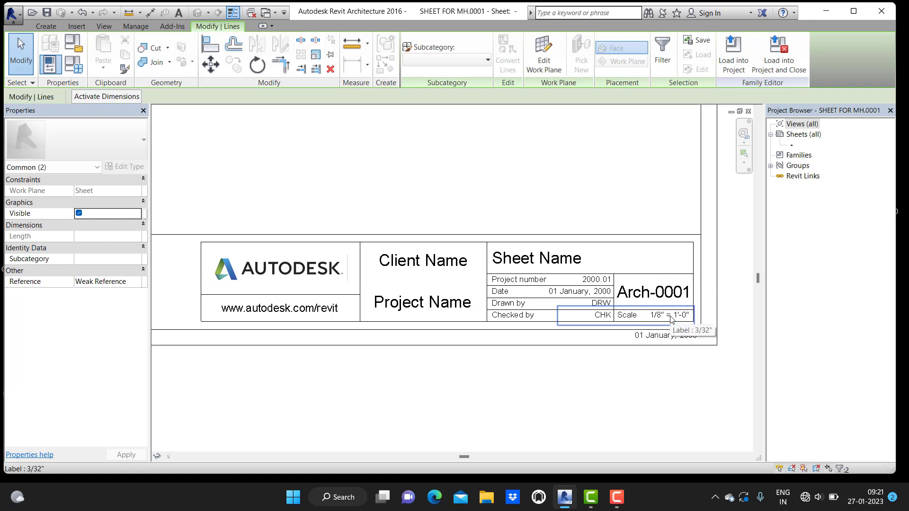
{"action": "left_click", "coordinate": [565, 257]}
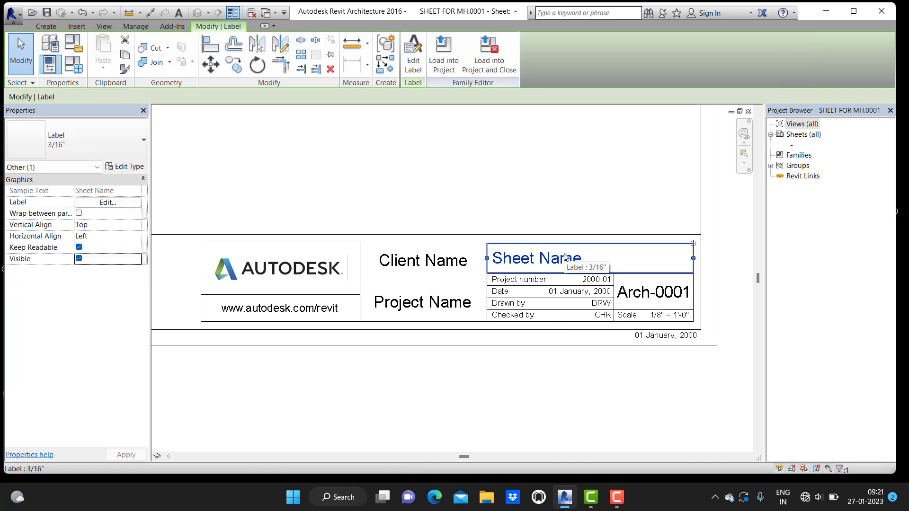
{"action": "left_click", "coordinate": [443, 264]}
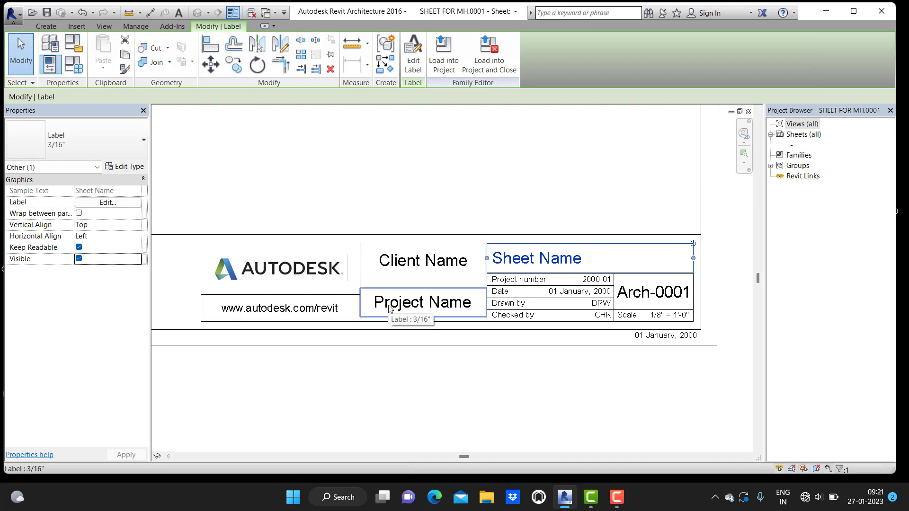
{"action": "scroll", "coordinate": [389, 307], "scroll_direction": "down", "scroll_amount": 2}
{"action": "scroll", "coordinate": [391, 309], "scroll_direction": "down", "scroll_amount": 4}
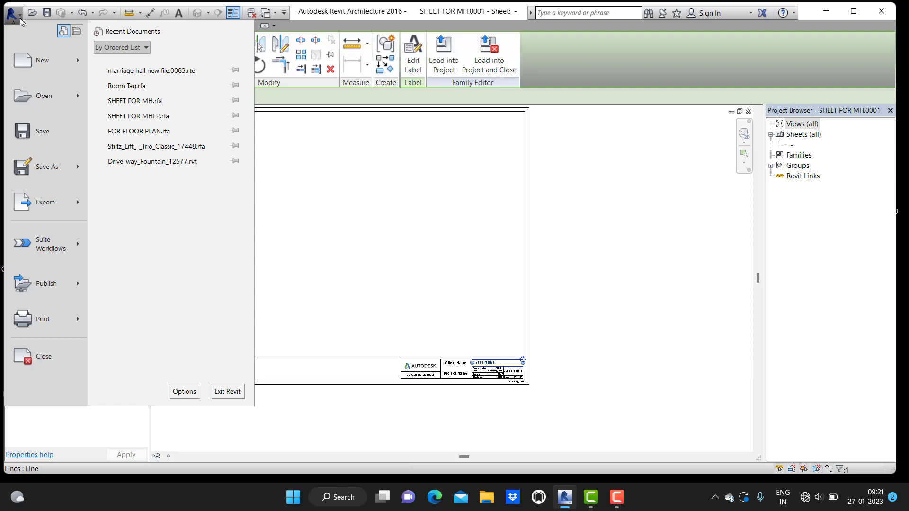
{"action": "mouse_move", "coordinate": [47, 167]}
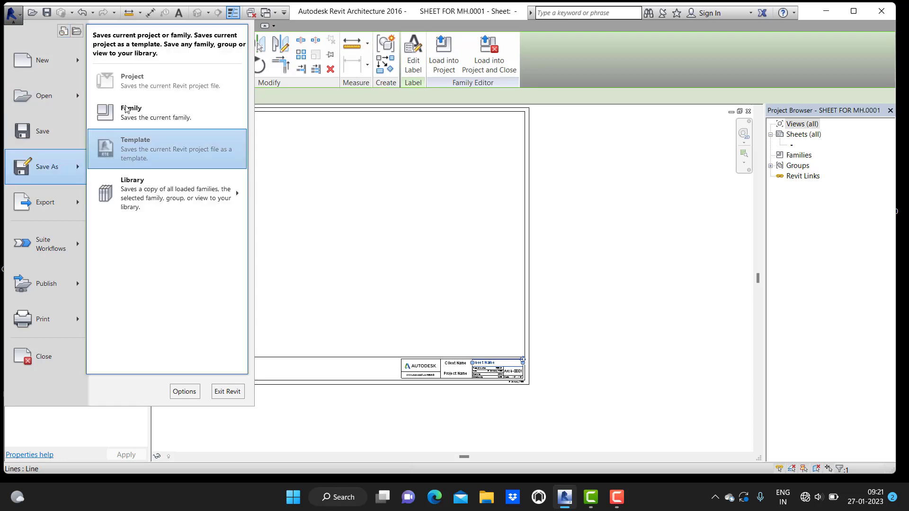
Save the edited title block family as 'new shet' and load it into the marriage hall project.
{"action": "left_click", "coordinate": [145, 115]}
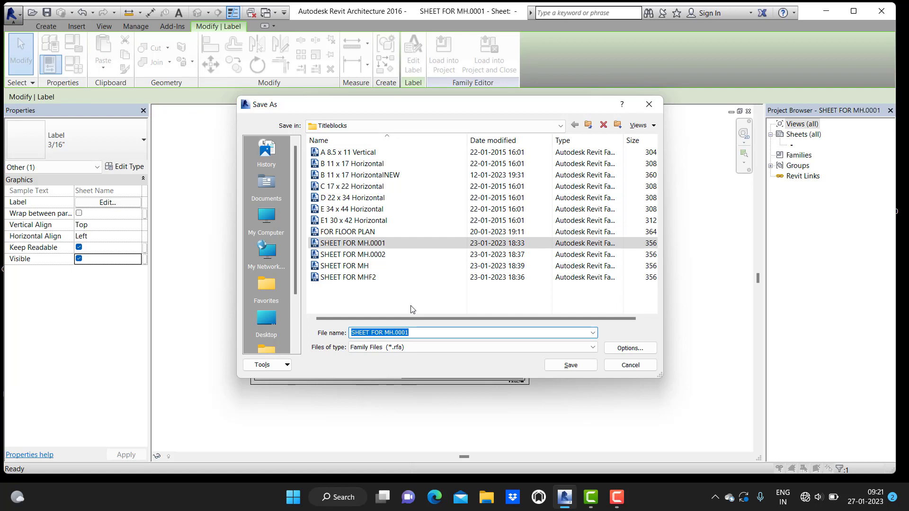
{"action": "type", "text": "new shet"}
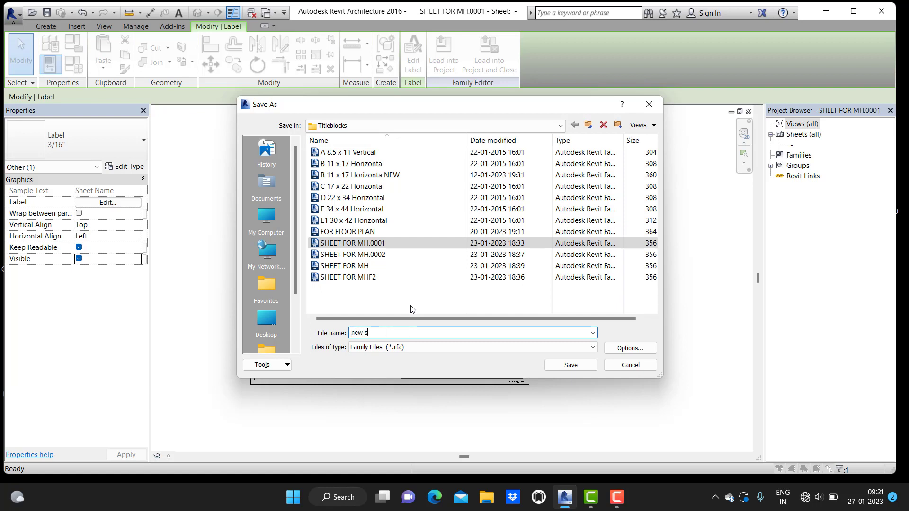
{"action": "left_click", "coordinate": [571, 365]}
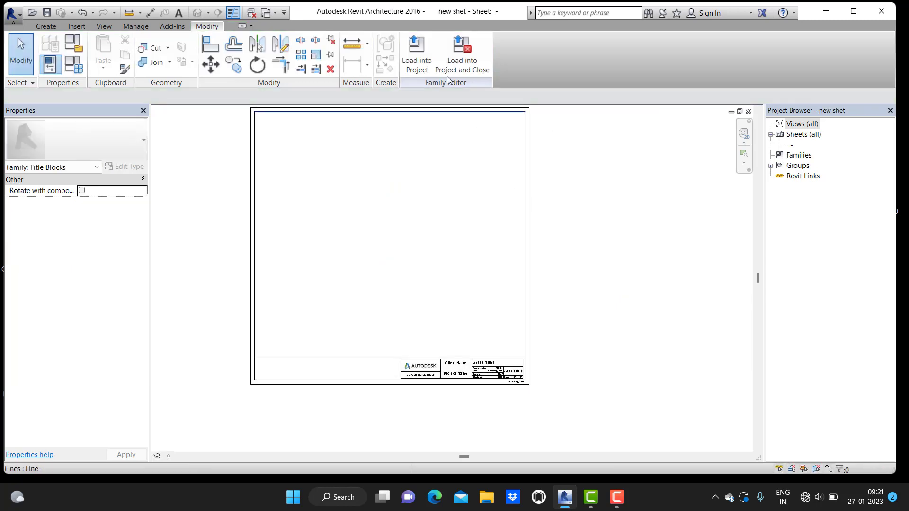
{"action": "left_click", "coordinate": [428, 69]}
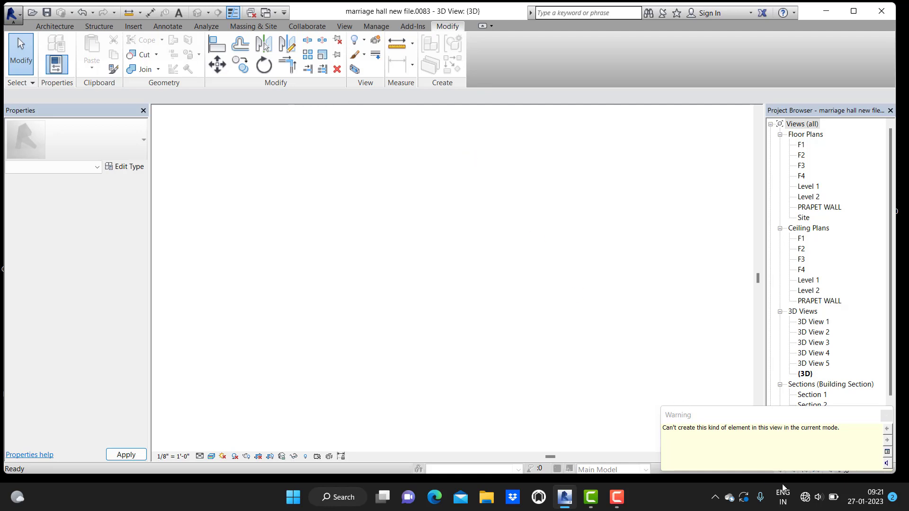
Dismiss the element creation warning and open F4 - Unnamed from the Project Browser's Sheets list.
{"action": "left_click", "coordinate": [886, 416]}
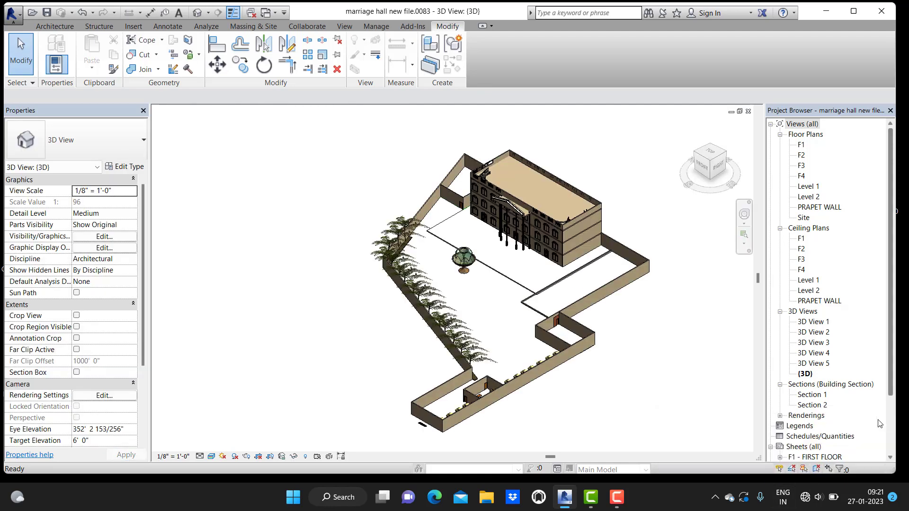
{"action": "left_click", "coordinate": [896, 427]}
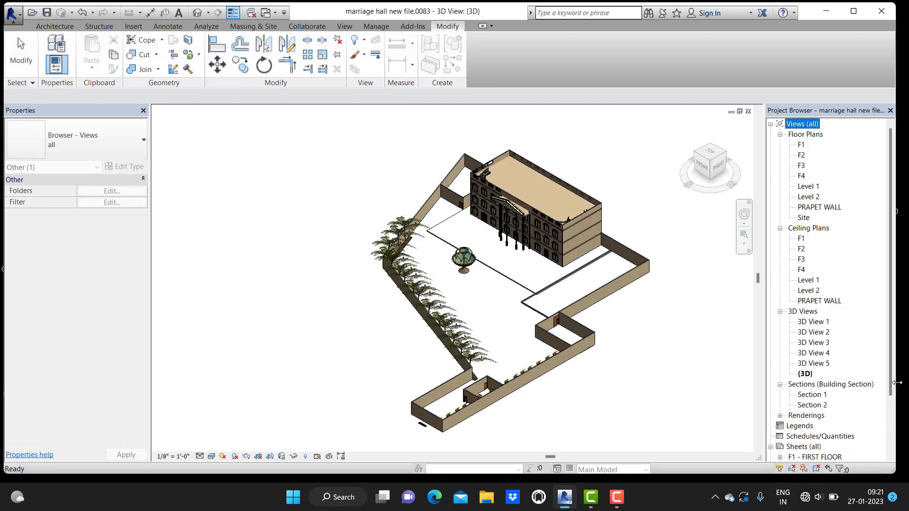
{"action": "left_click_drag", "start_coordinate": [892, 383], "coordinate": [894, 442]}
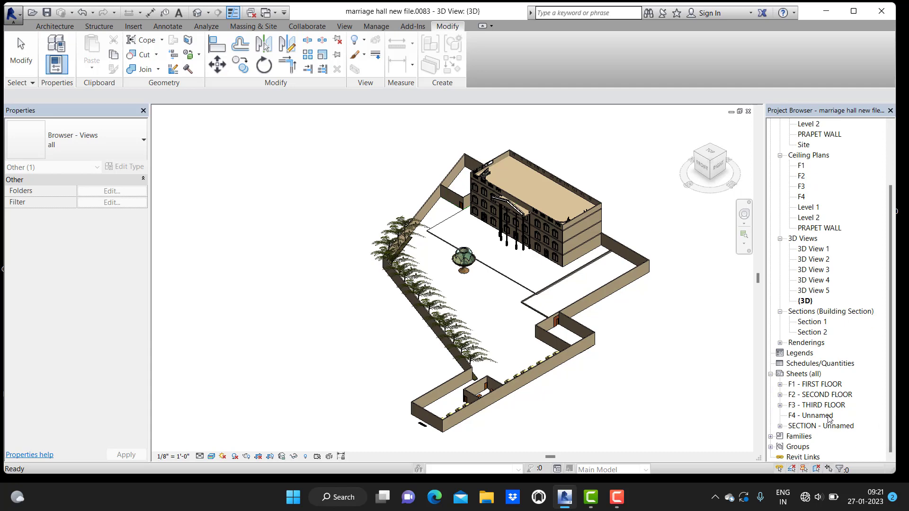
{"action": "double_click", "coordinate": [814, 415]}
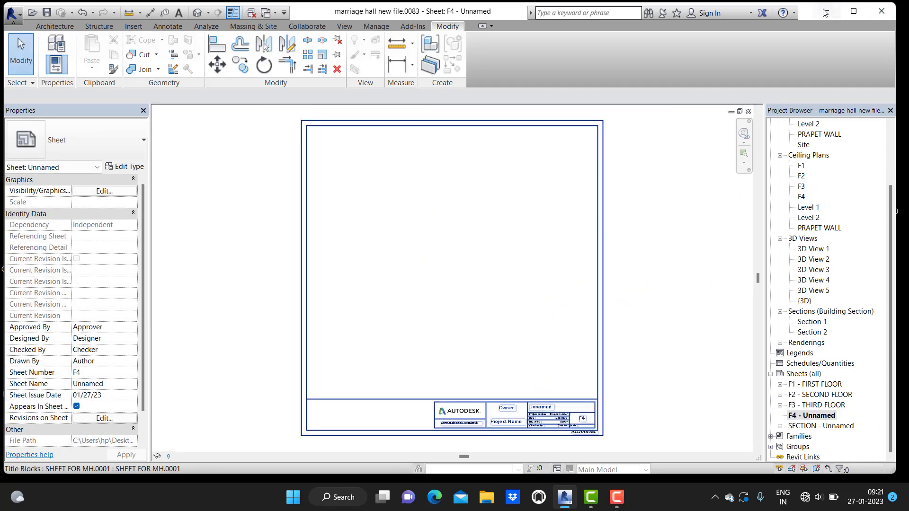
{"action": "left_click", "coordinate": [617, 498]}
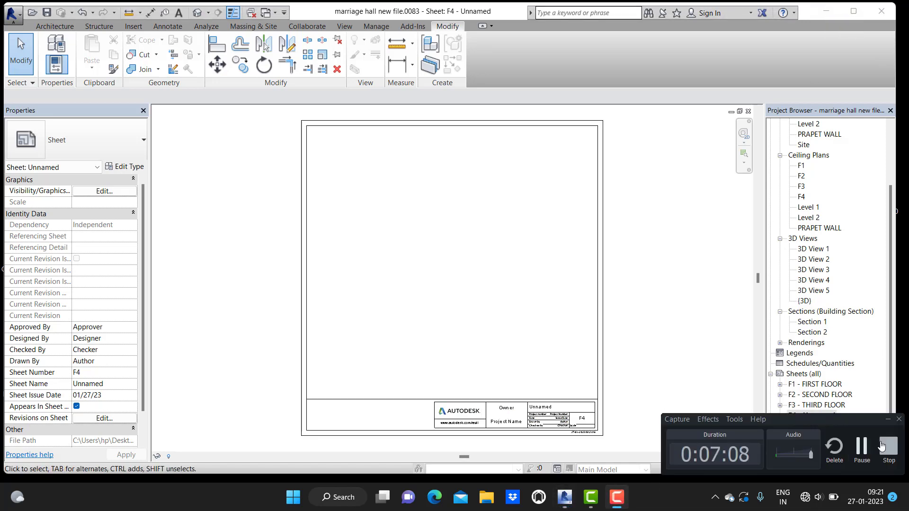